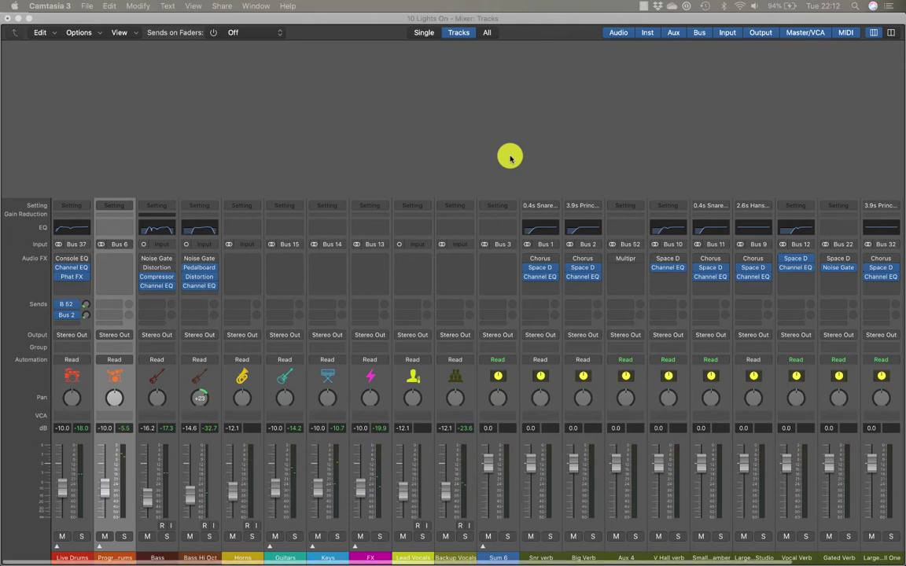
Switch to Logic Pro X, hide the mixer to show the arrangement and select the Sum 6 track stack
{"action": "left_click", "coordinate": [485, 91]}
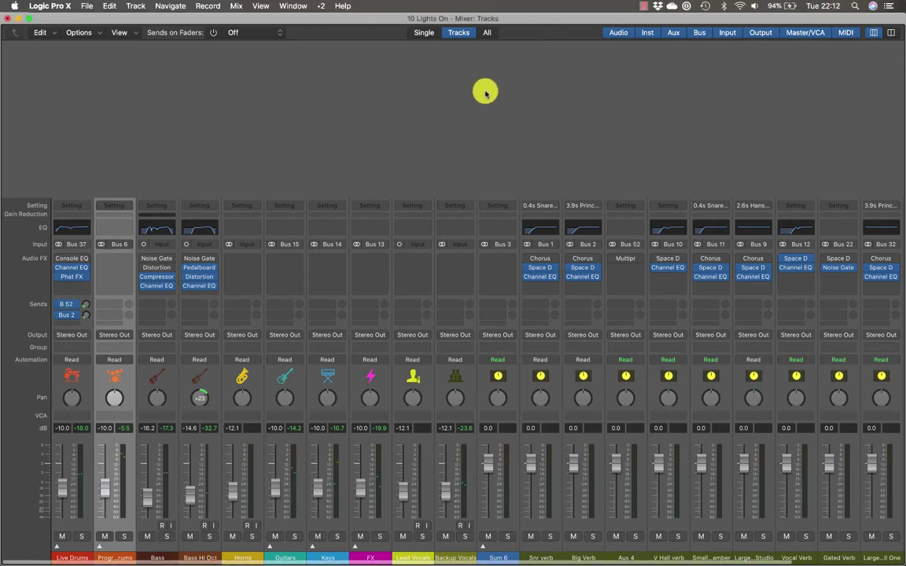
{"action": "key", "text": "x"}
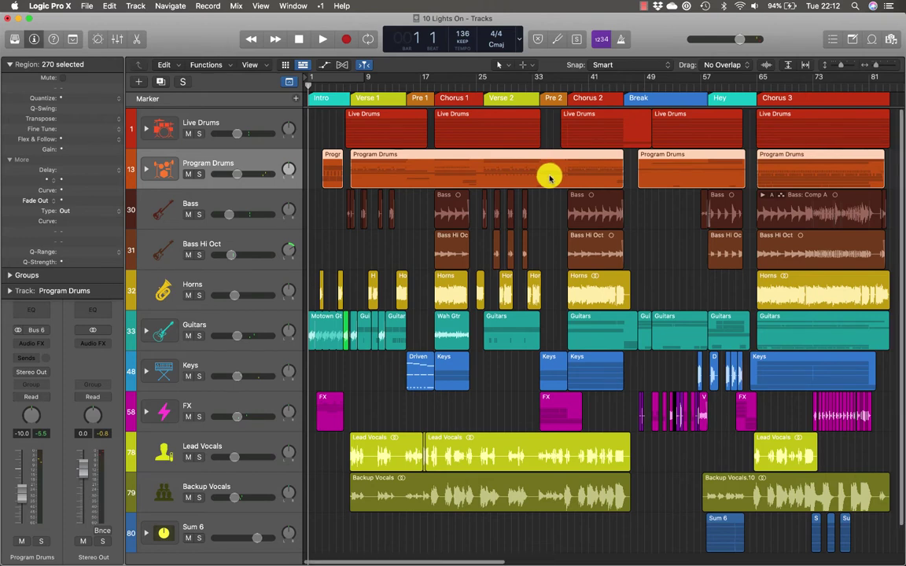
{"action": "left_click", "coordinate": [236, 525]}
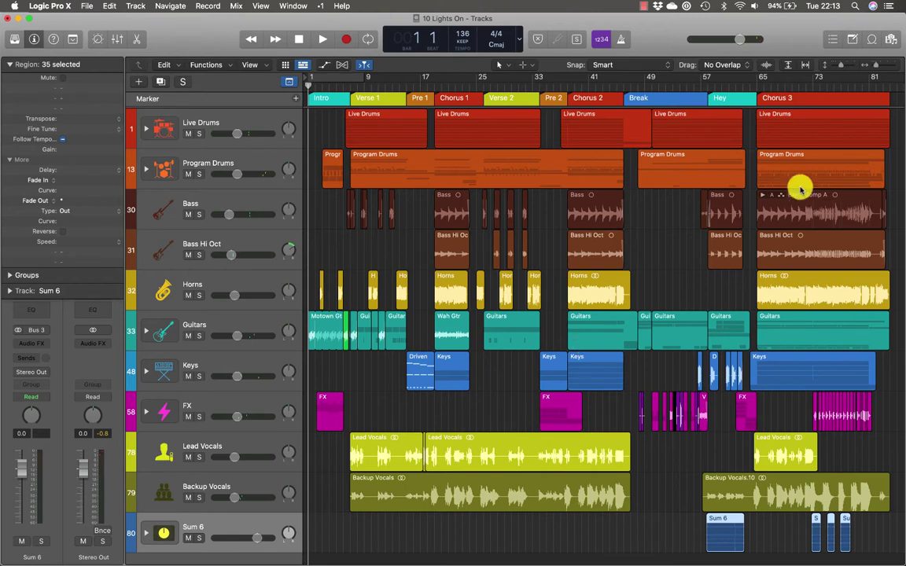
Play the song from about bar 57, solo the Sum 6 stack during playback, and stop after listening
{"action": "left_click", "coordinate": [706, 88]}
{"action": "left_click_drag", "start_coordinate": [706, 88], "coordinate": [702, 88]}
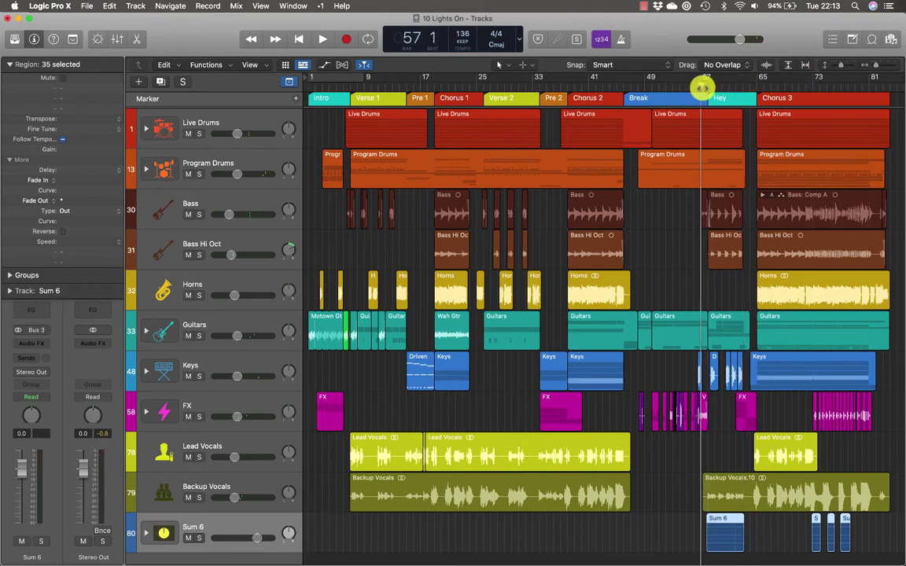
{"action": "key", "text": "space"}
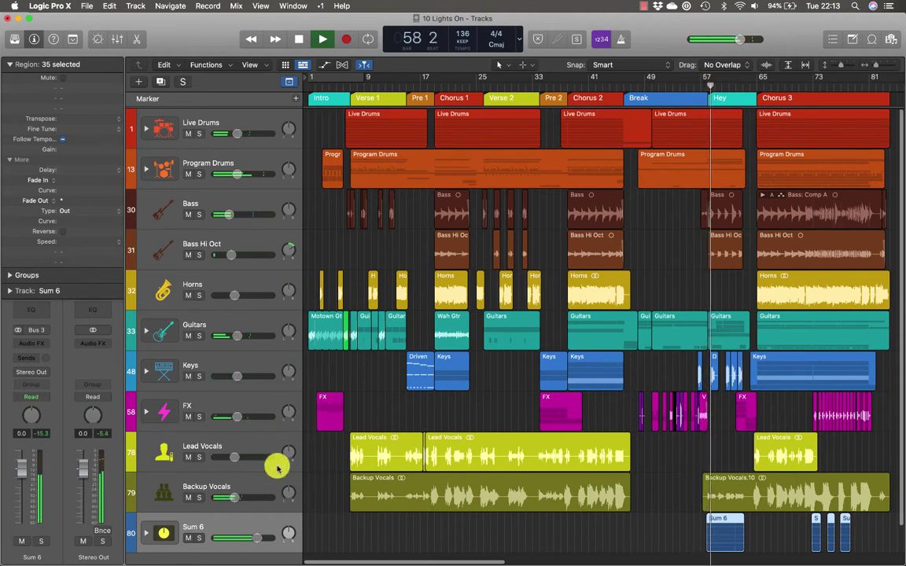
{"action": "left_click", "coordinate": [521, 535]}
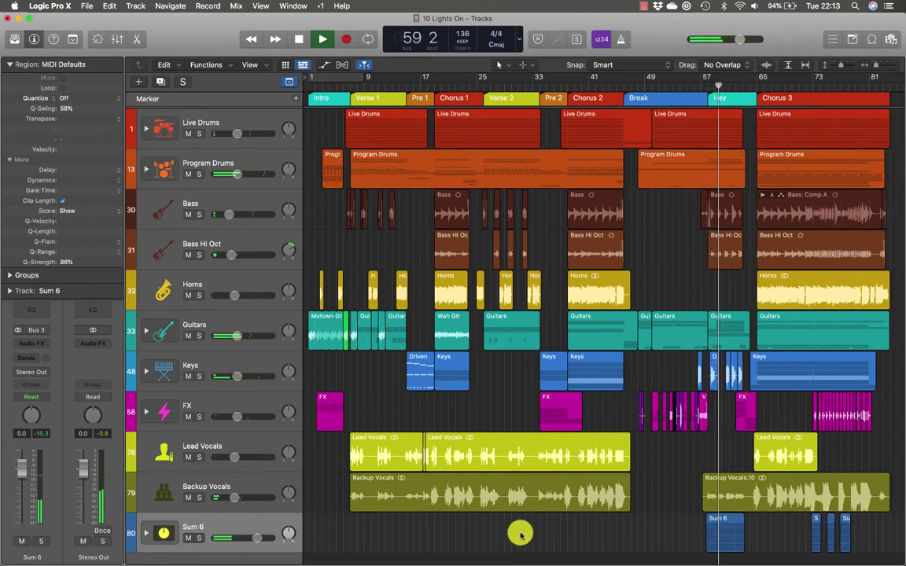
{"action": "left_click", "coordinate": [199, 537]}
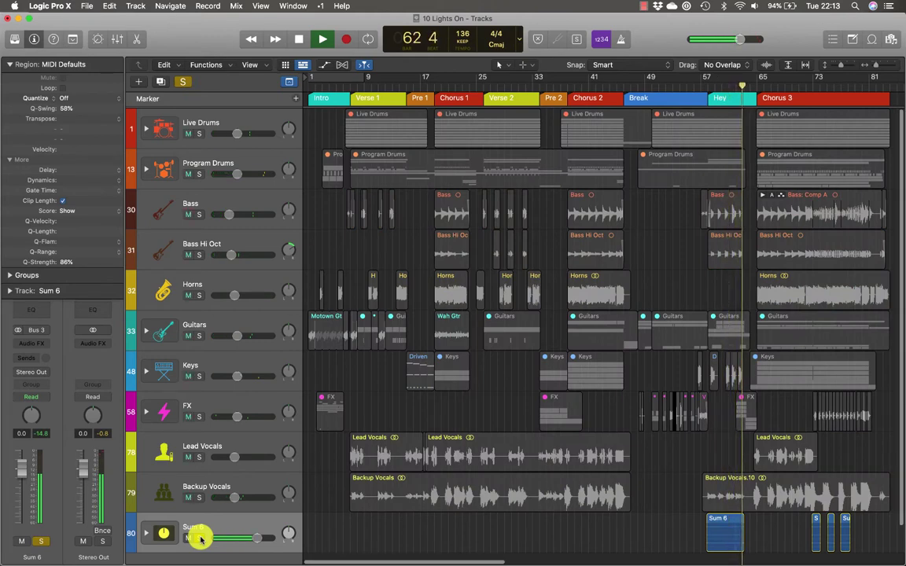
{"action": "key", "text": "space"}
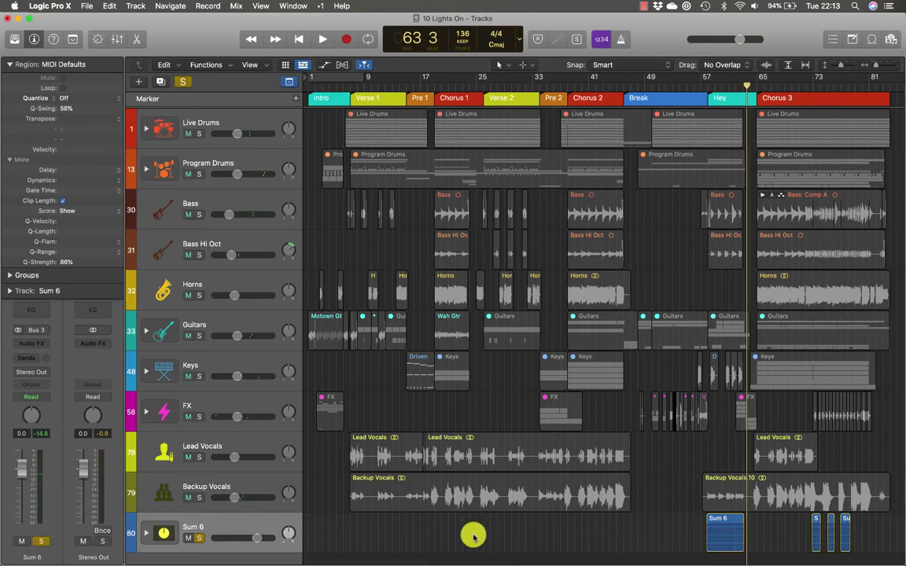
Set the cycle range around the Sum 6 region under the Hey marker and expand the stack to show its subtracks
{"action": "left_click_drag", "start_coordinate": [648, 535], "coordinate": [748, 539]}
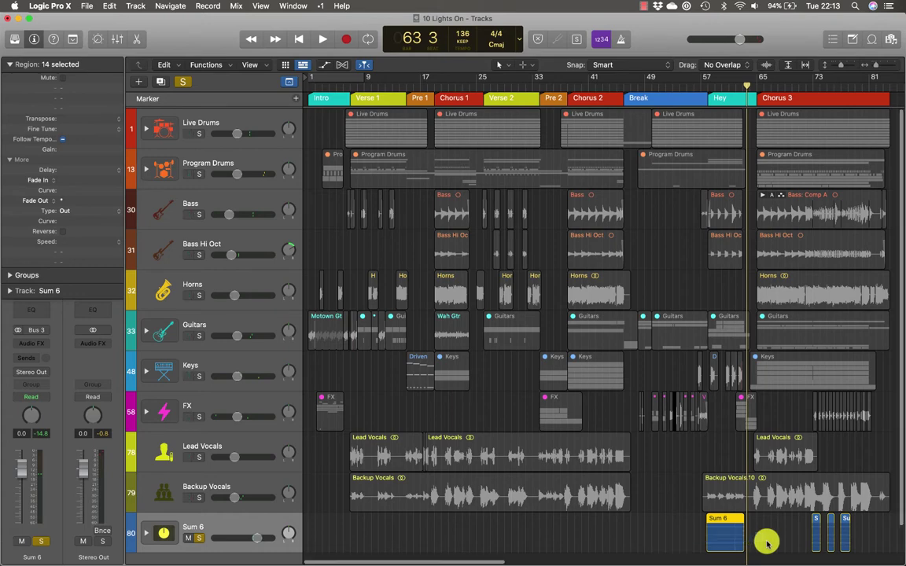
{"action": "left_click", "coordinate": [678, 530]}
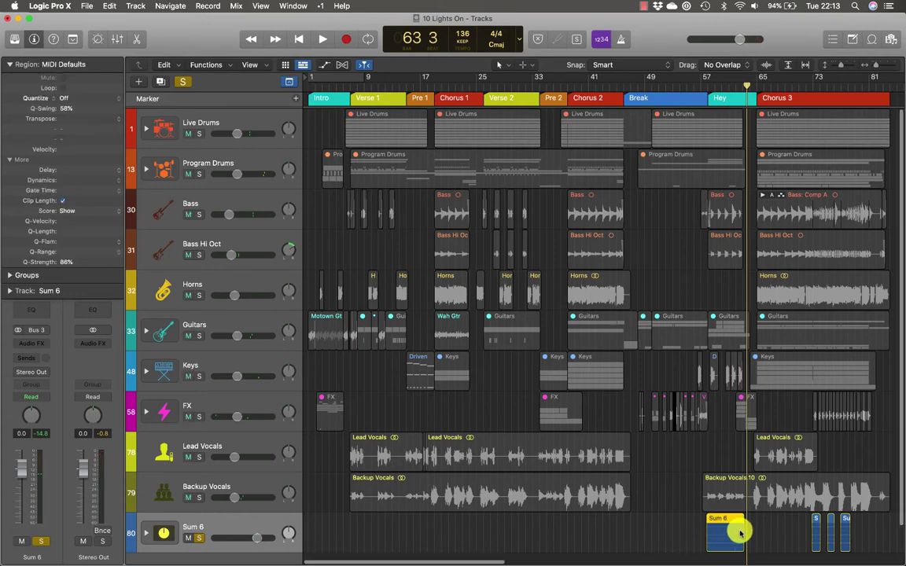
{"action": "left_click", "coordinate": [738, 523]}
{"action": "key", "text": "super+u"}
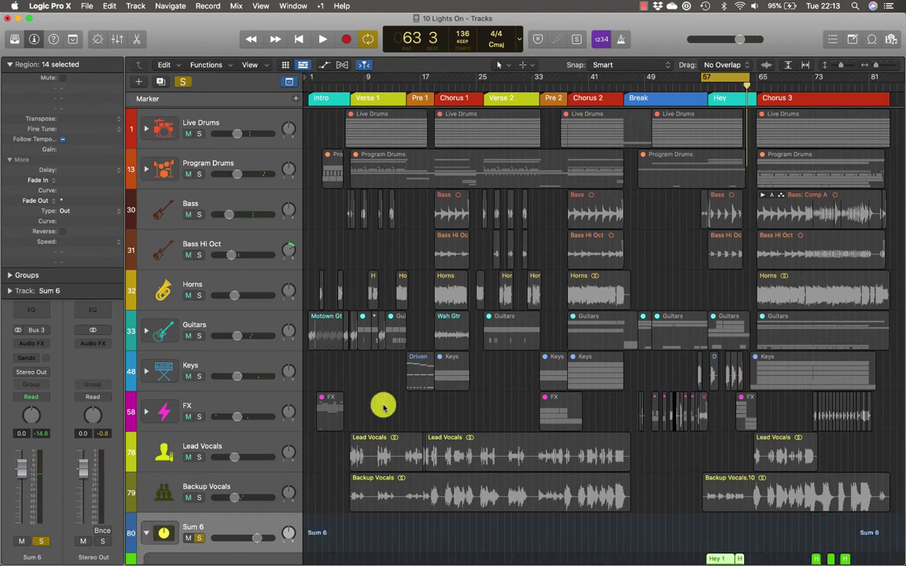
Inspect the Sum 6 stack and its subtracks in the mixer, toggling the stack's channel strips closed and open
{"action": "key", "text": "x"}
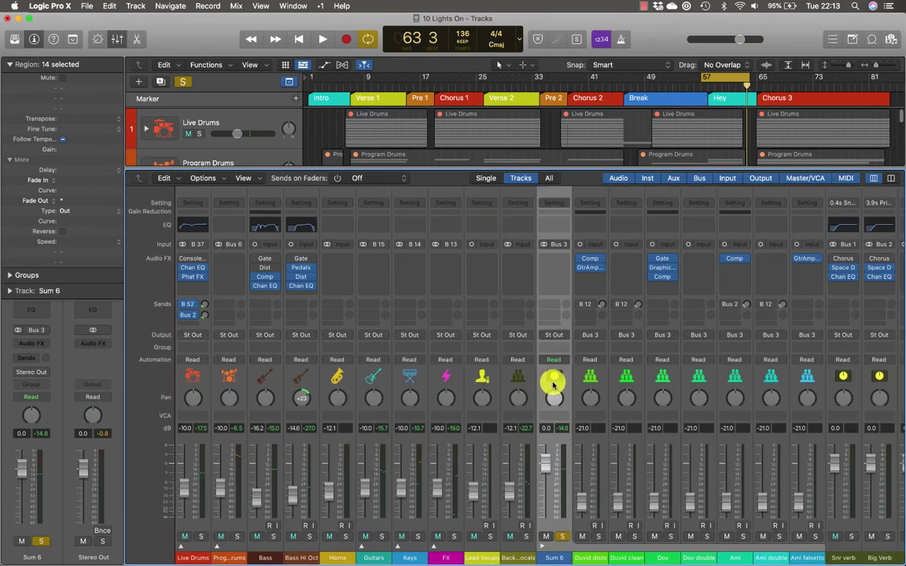
{"action": "left_click", "coordinate": [542, 549]}
{"action": "left_click", "coordinate": [542, 549]}
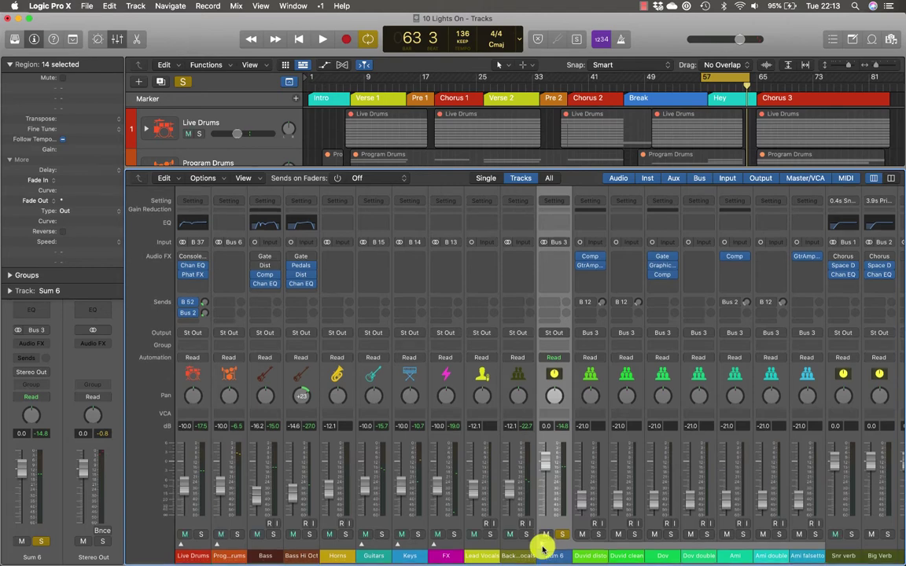
{"action": "key", "text": "x"}
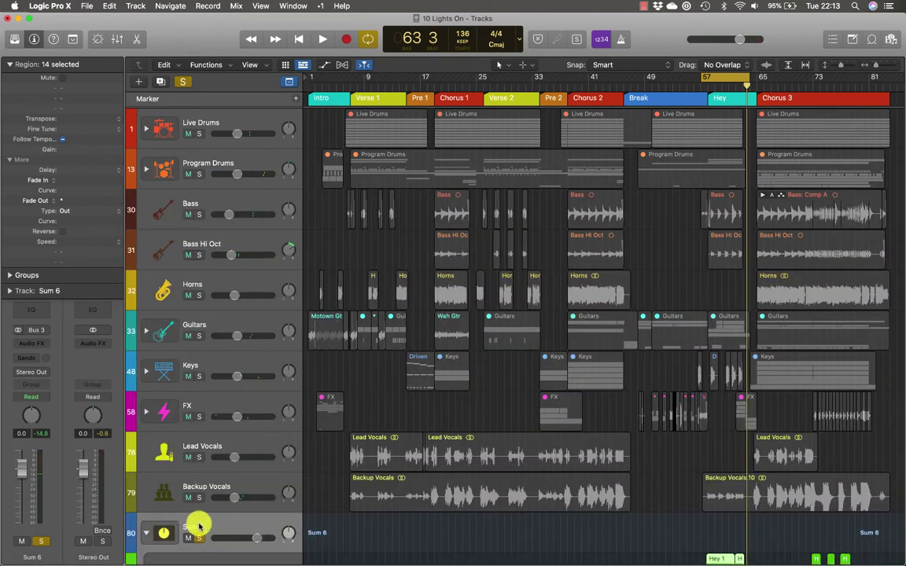
Rename the Sum 6 track stack as HEY
{"action": "double_click", "coordinate": [202, 526]}
{"action": "type", "text": "HEY"}
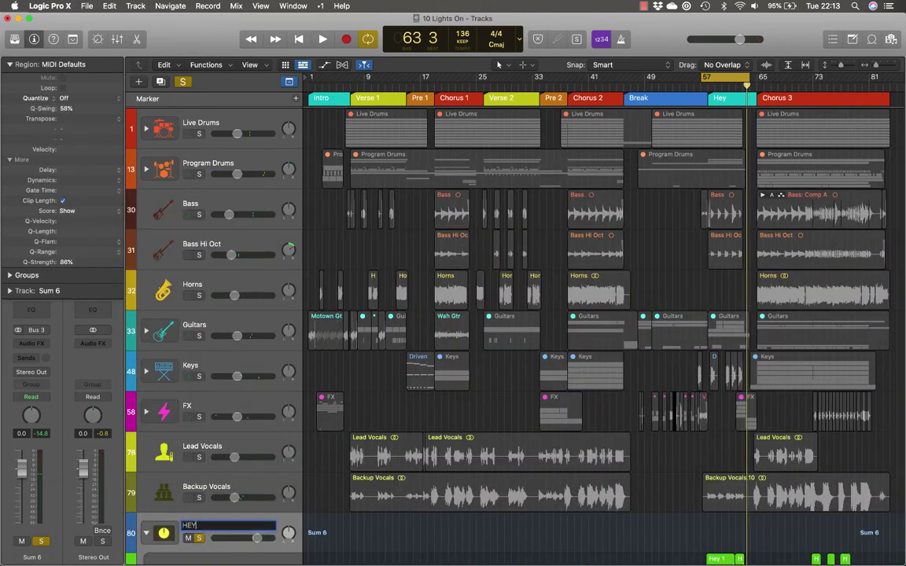
{"action": "key", "text": "Return"}
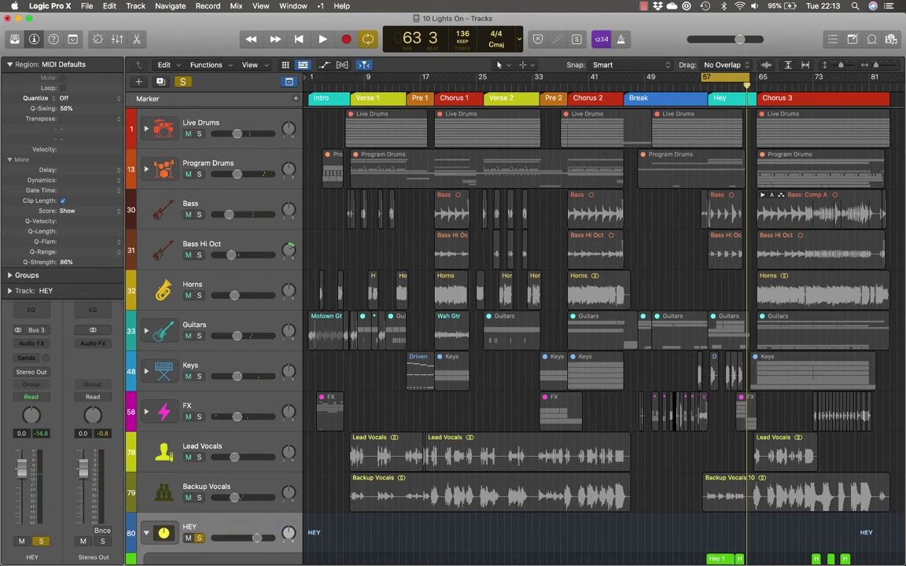
Show the mixer and select the channel strips of all seven vocal subtracks in the HEY stack
{"action": "key", "text": "x"}
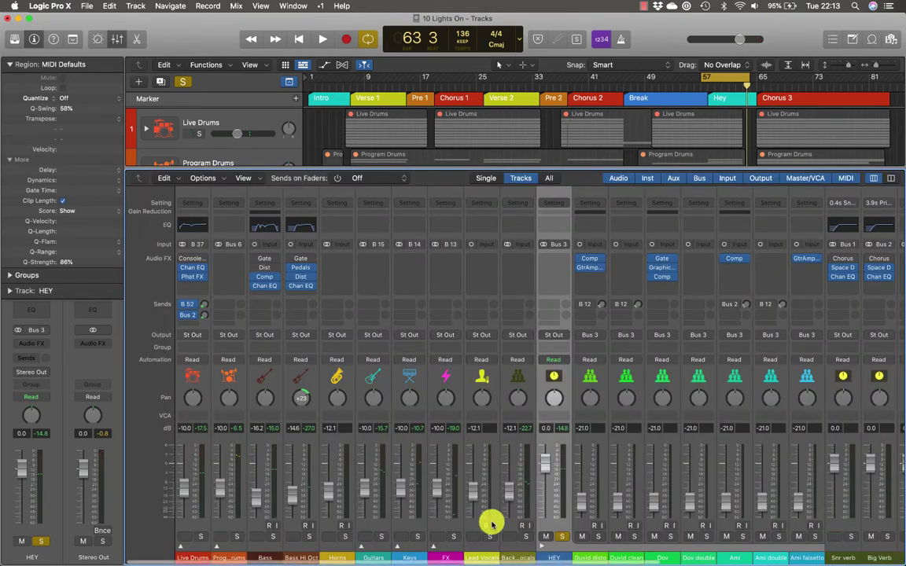
{"action": "scroll", "coordinate": [490, 522], "scroll_direction": "right", "scroll_amount": 2}
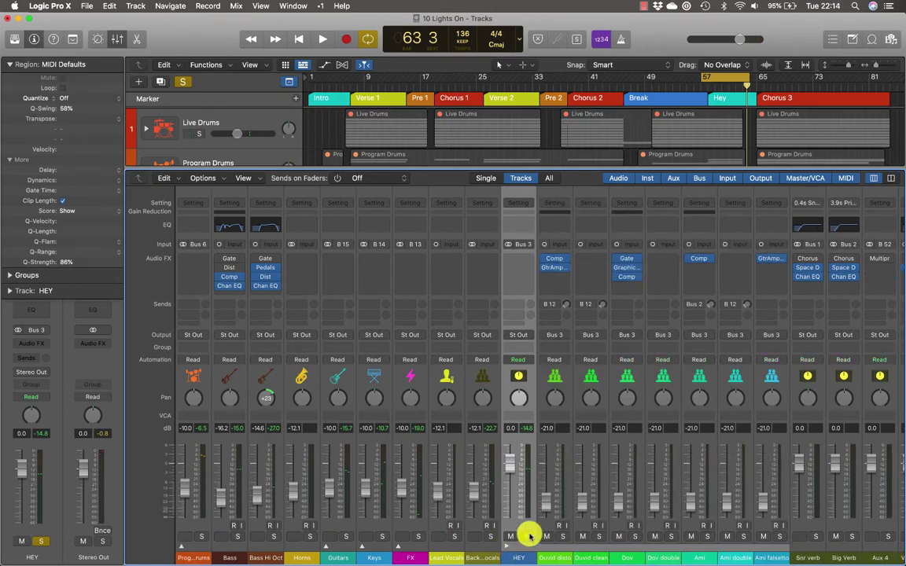
{"action": "scroll", "coordinate": [519, 542], "scroll_direction": "right", "scroll_amount": 4}
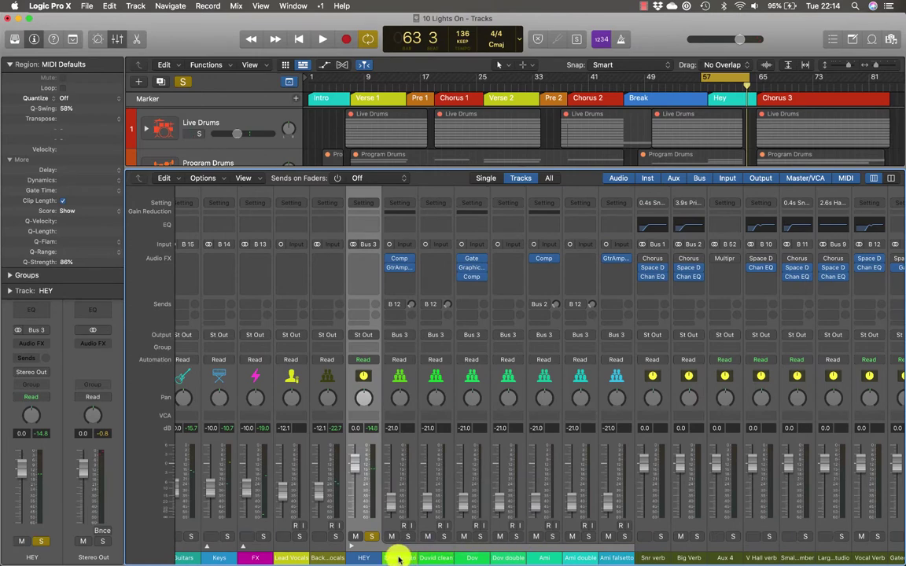
{"action": "left_click_drag", "start_coordinate": [398, 556], "coordinate": [607, 555]}
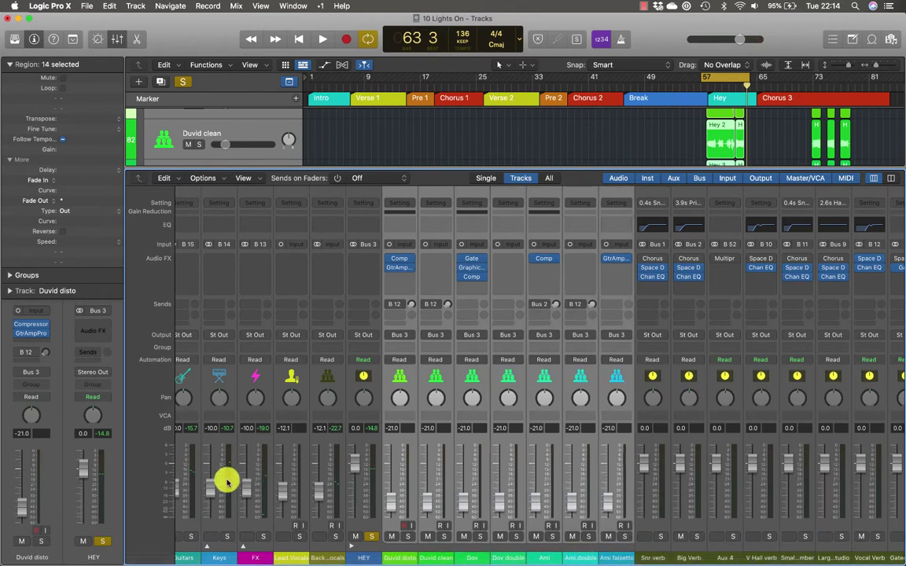
Play the cycle range briefly, stop, and clear the solos on the HEY stack and its seven vocal subtracks
{"action": "key", "text": "space"}
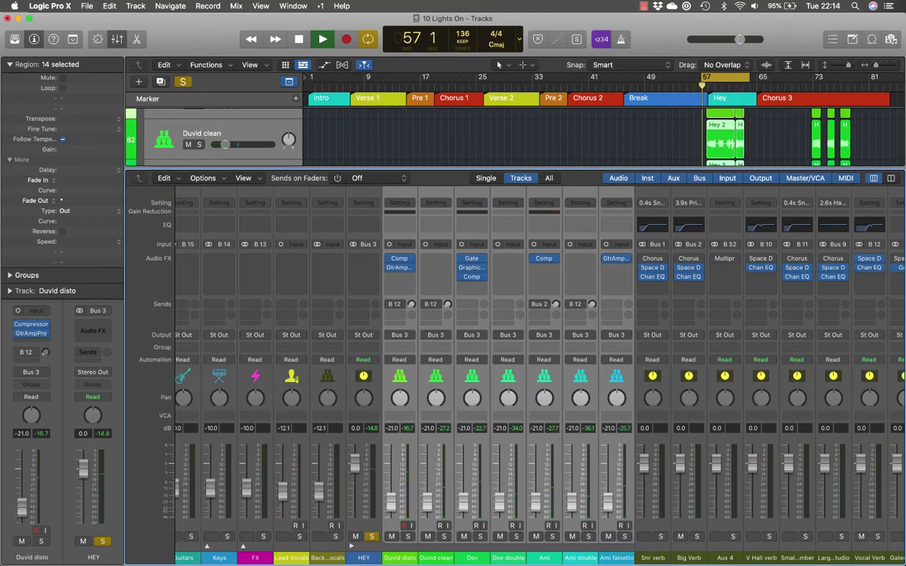
{"action": "key", "text": "space"}
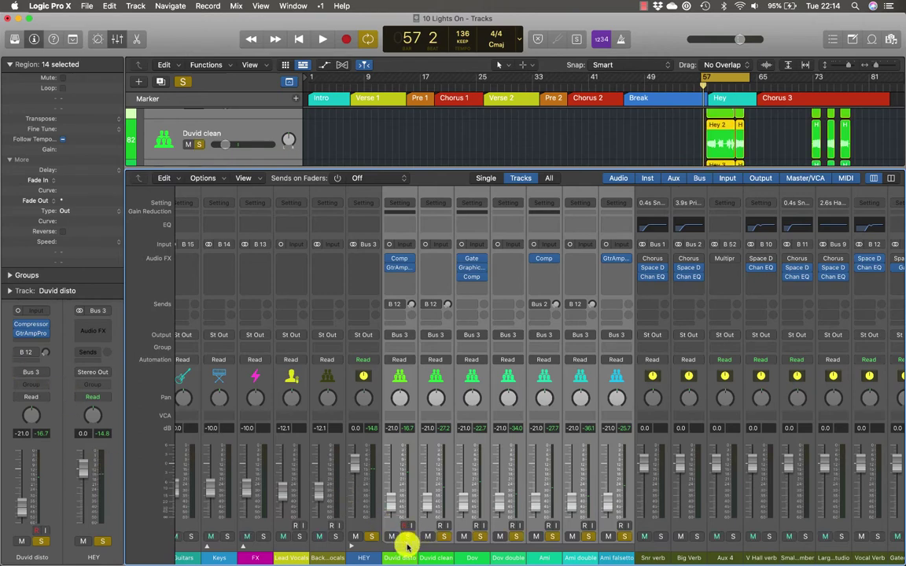
{"action": "left_click", "coordinate": [369, 488]}
{"action": "left_click_drag", "start_coordinate": [364, 535], "coordinate": [605, 556]}
{"action": "left_click", "coordinate": [622, 537]}
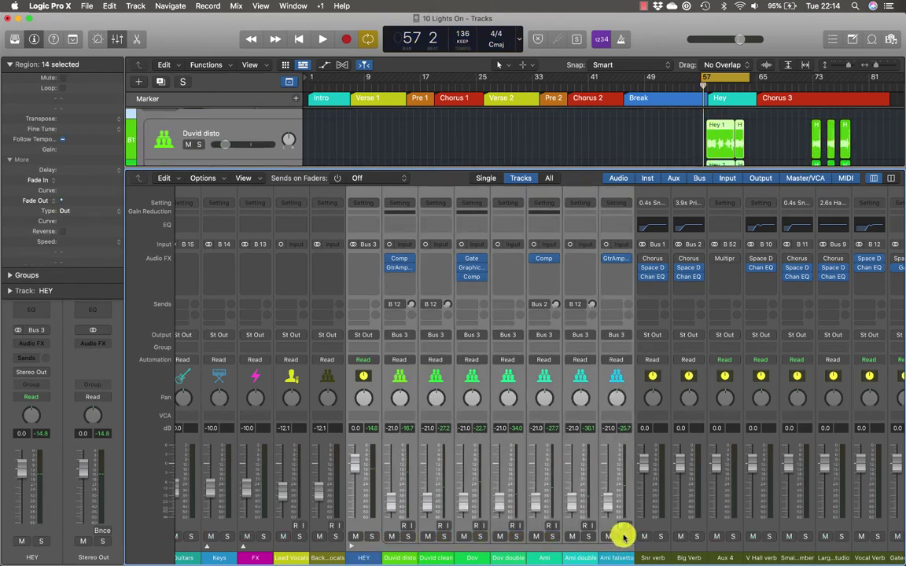
Audition the distorted vocal subtrack soloed over the cycle range, adding the clean one, and clear the solos
{"action": "left_click", "coordinate": [408, 560]}
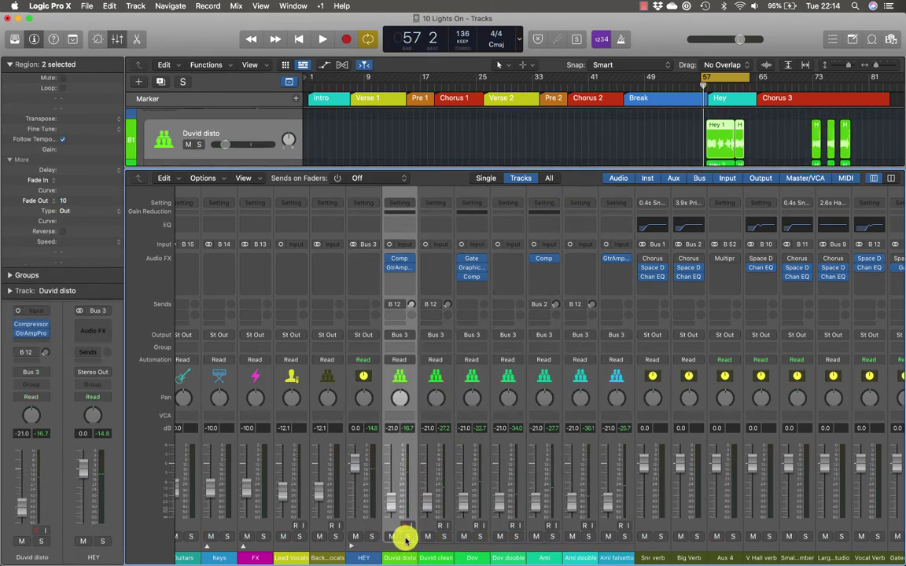
{"action": "left_click", "coordinate": [406, 539]}
{"action": "key", "text": "space"}
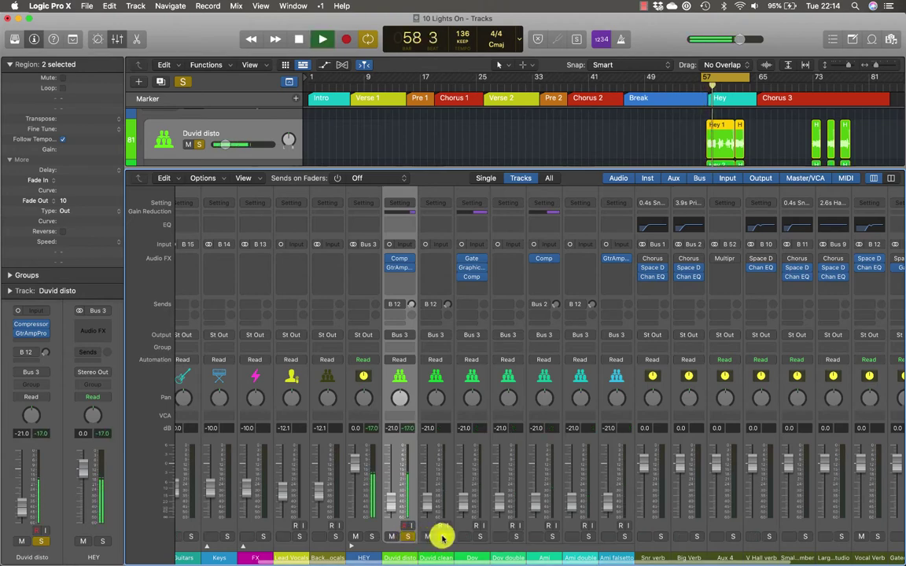
{"action": "left_click", "coordinate": [443, 537]}
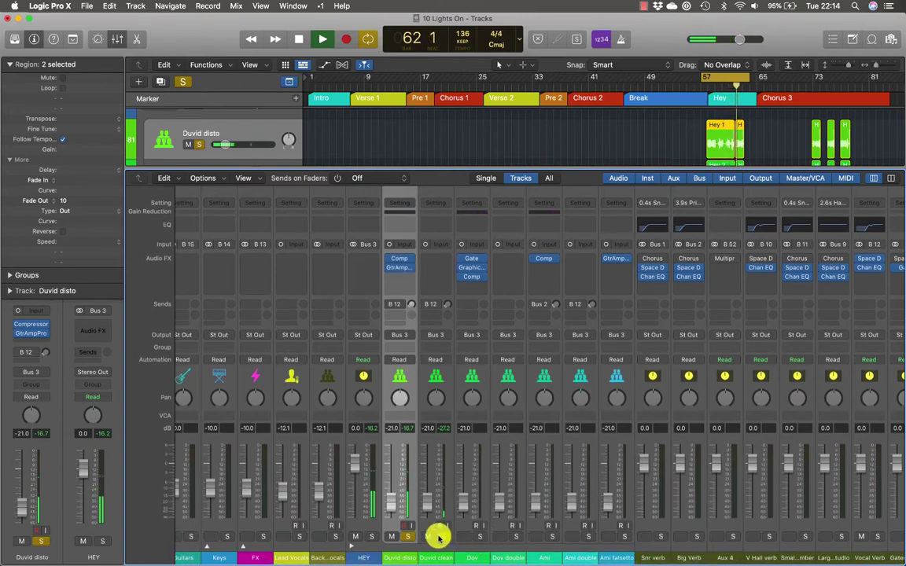
{"action": "left_click", "coordinate": [408, 536]}
Solo the HEY stack and play the cycle range to hear all its vocal layers together
{"action": "left_click", "coordinate": [441, 549]}
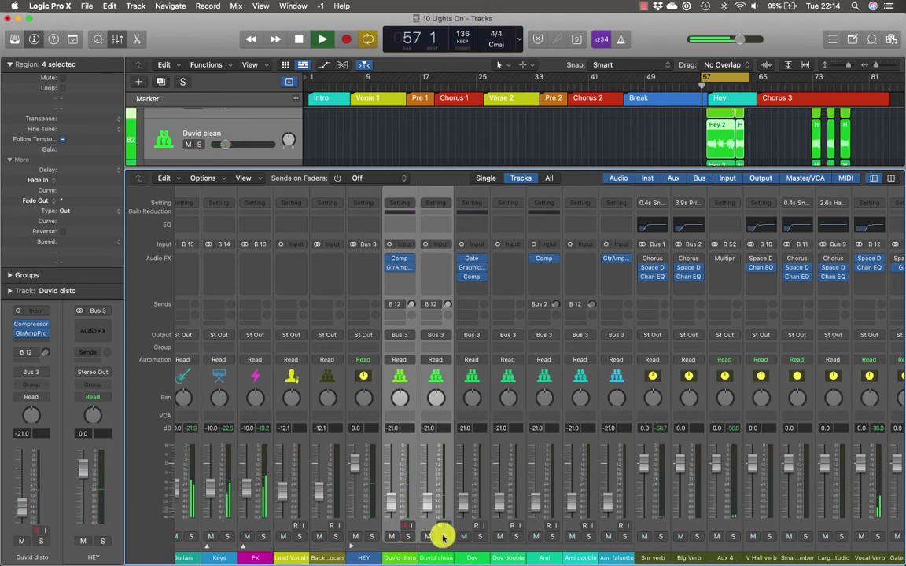
{"action": "left_click", "coordinate": [372, 536]}
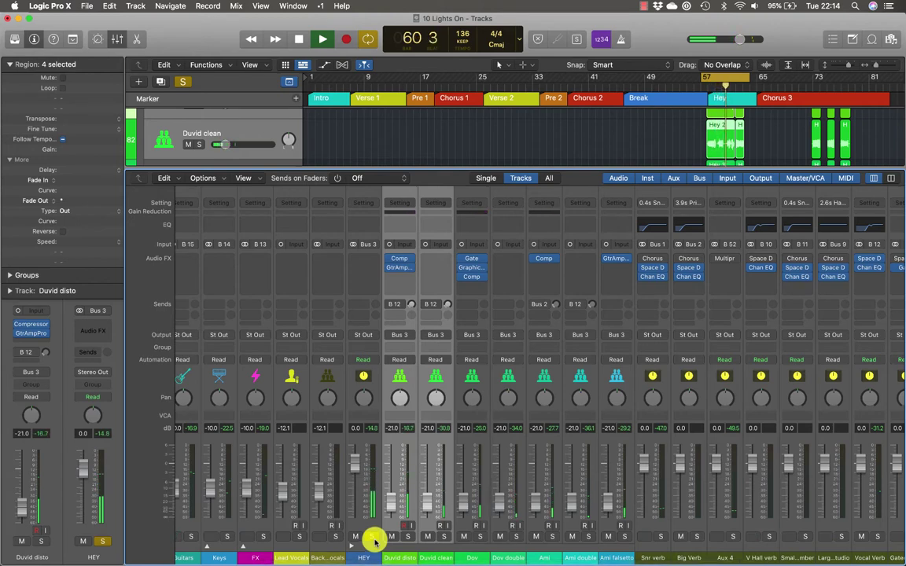
{"action": "left_click", "coordinate": [374, 537]}
{"action": "key", "text": "space"}
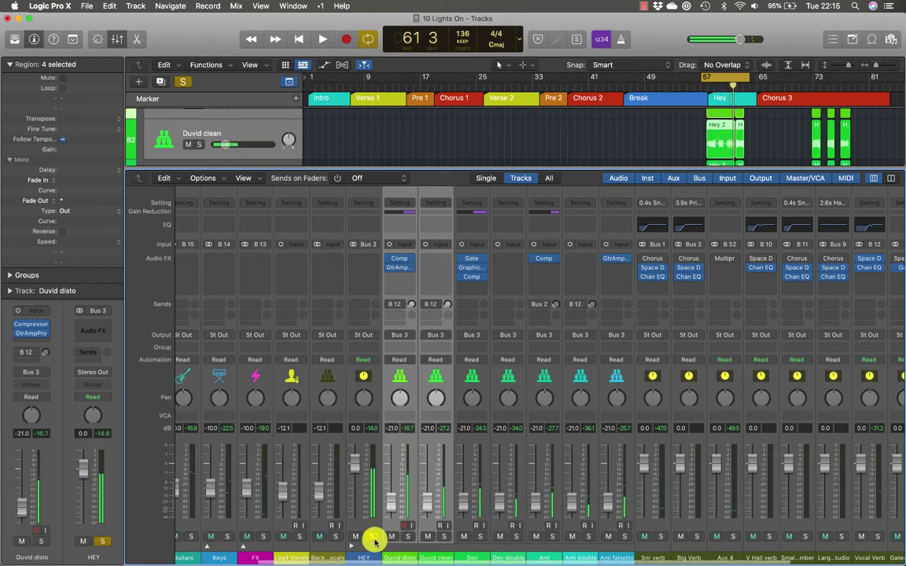
{"action": "left_click", "coordinate": [409, 554]}
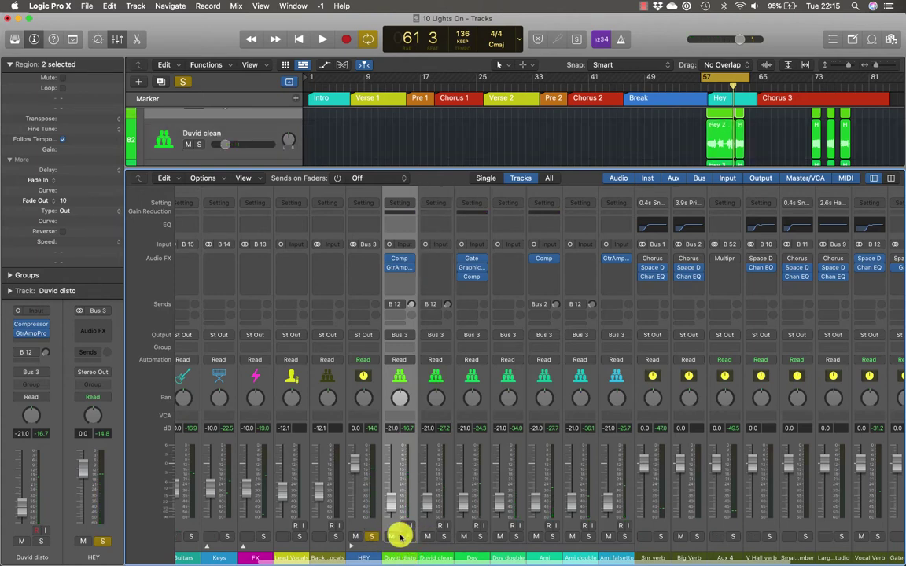
{"action": "key", "text": "space"}
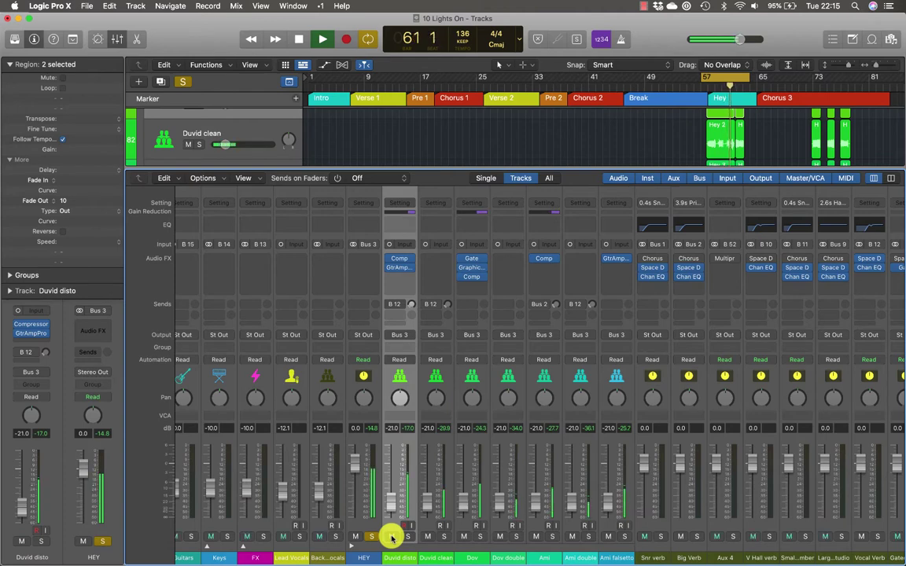
{"action": "key", "text": "space"}
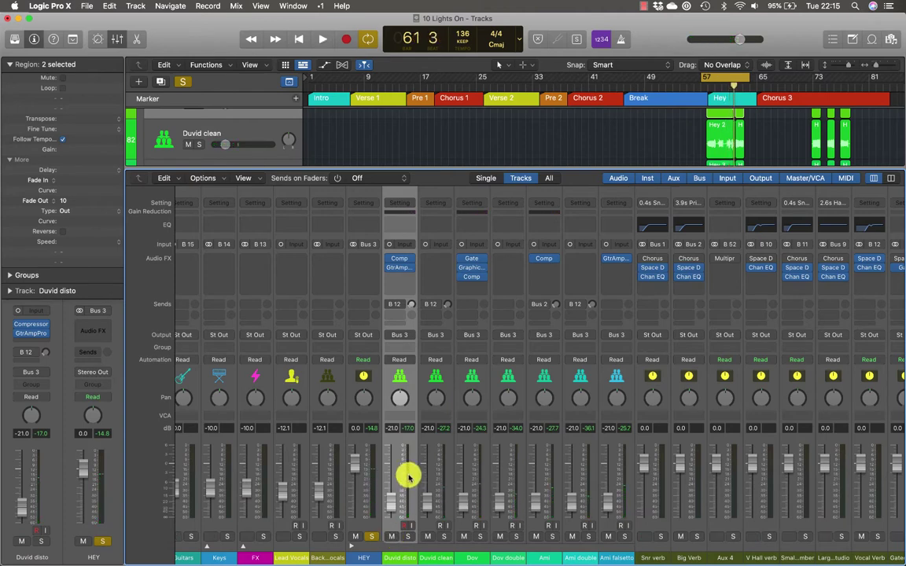
With HEY soloed during playback, set the seven vocal subtracks' faders to -22.0, -19.0, -17.0, -20.0, -22.0, -17.6 and -13.2 dB in order
{"action": "left_click", "coordinate": [408, 536]}
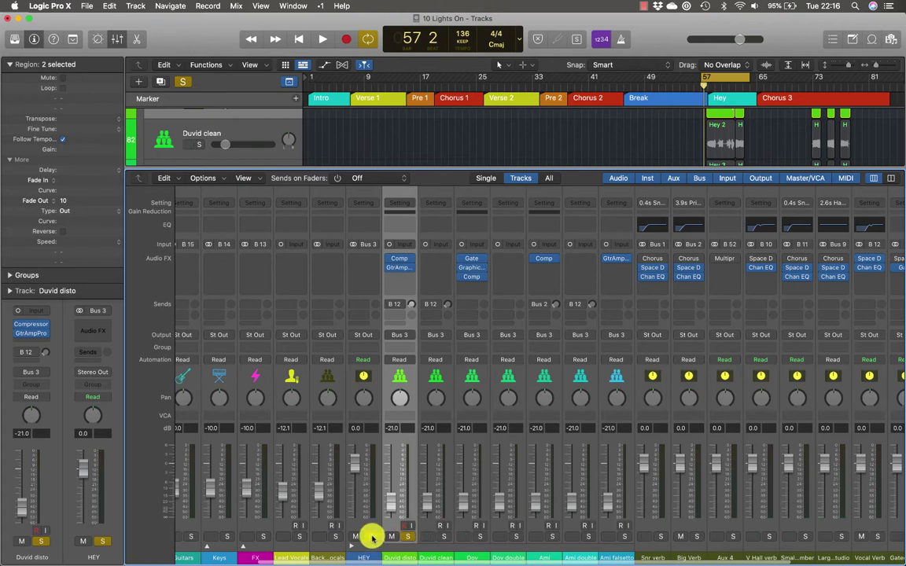
{"action": "left_click", "coordinate": [403, 536]}
{"action": "left_click", "coordinate": [371, 536]}
{"action": "key", "text": "space"}
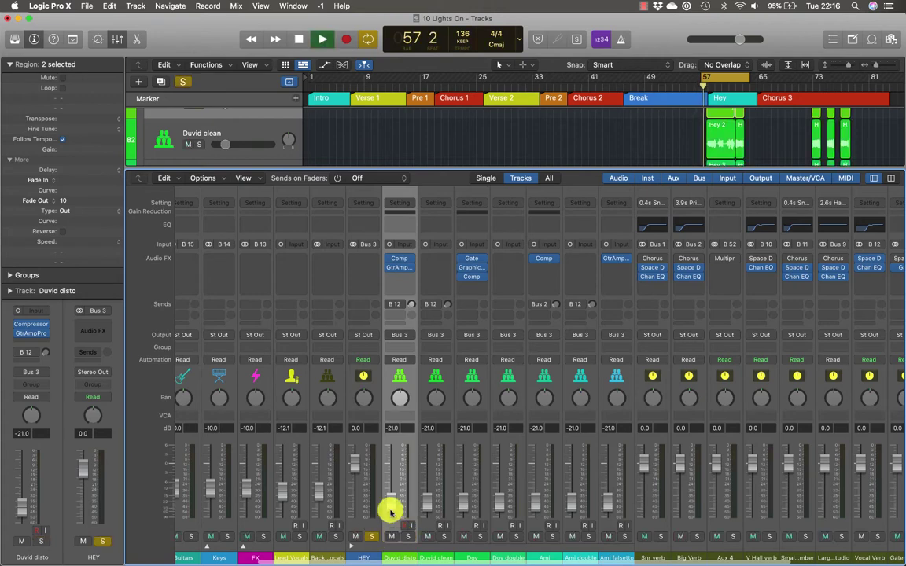
{"action": "left_click_drag", "start_coordinate": [386, 503], "coordinate": [597, 503]}
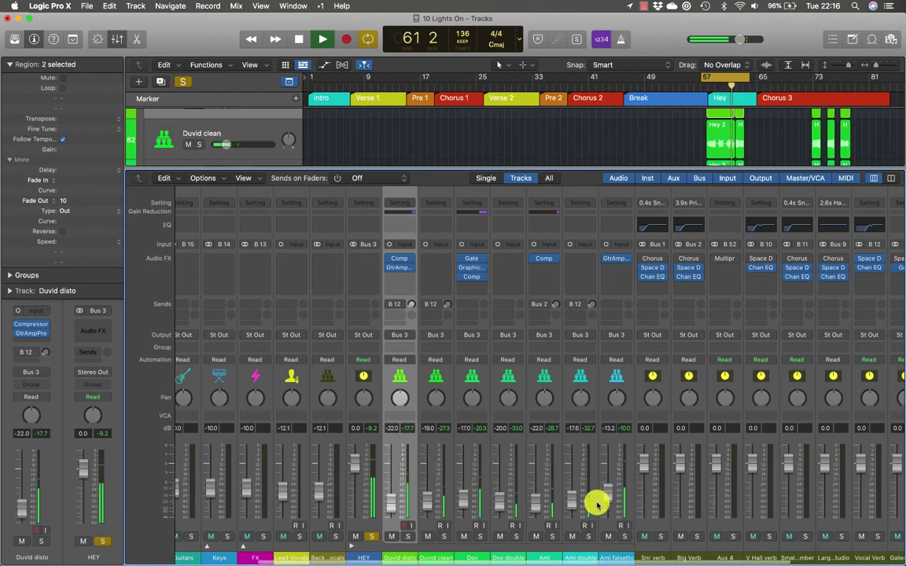
Stop playback, set the distorted vocal subtrack's fader to -19.0 dB, and lower the HEY stack's fader to -7.0 dB
{"action": "key", "text": "space"}
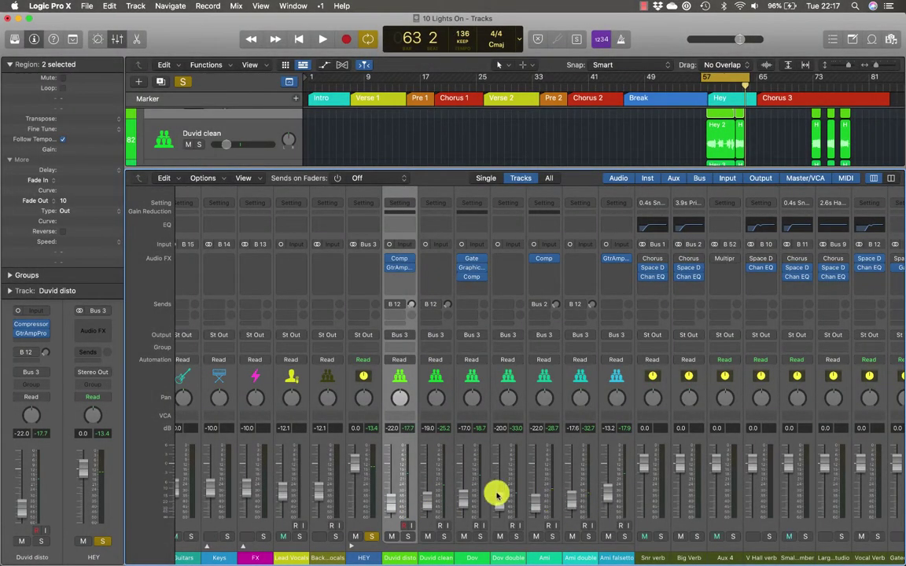
{"action": "mouse_move", "coordinate": [393, 504]}
{"action": "left_mouse_down"}
{"action": "mouse_move", "coordinate": [386, 542]}
{"action": "mouse_move", "coordinate": [389, 502]}
{"action": "left_mouse_up"}
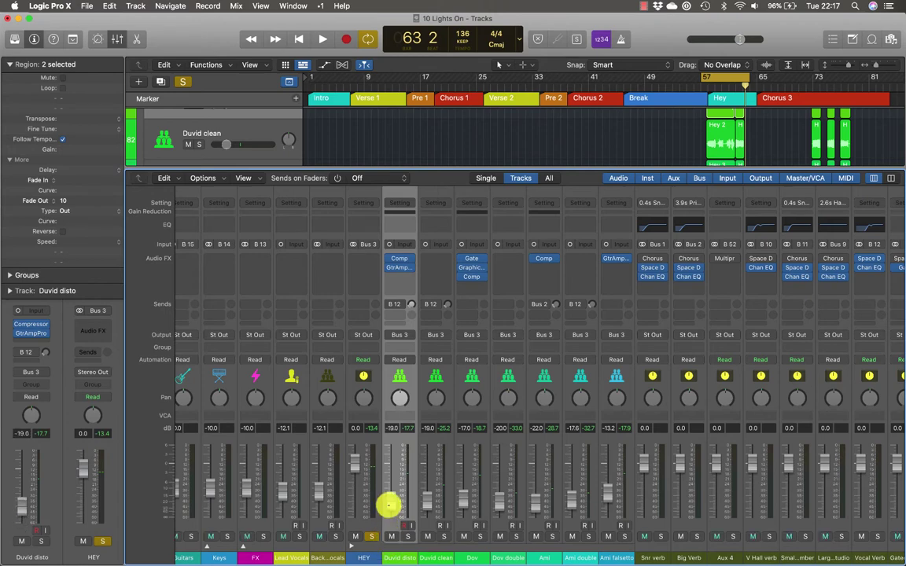
{"action": "left_click", "coordinate": [360, 521]}
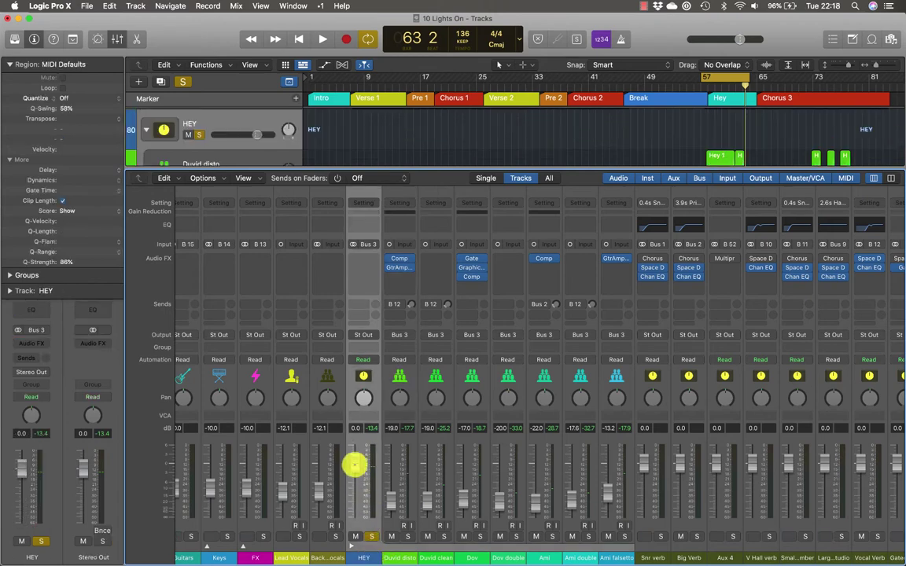
{"action": "left_click_drag", "start_coordinate": [357, 461], "coordinate": [353, 495]}
During playback, raise the distorted vocal subtrack to -17.2 dB and the clean one beside it to -4.6 dB
{"action": "key", "text": "space"}
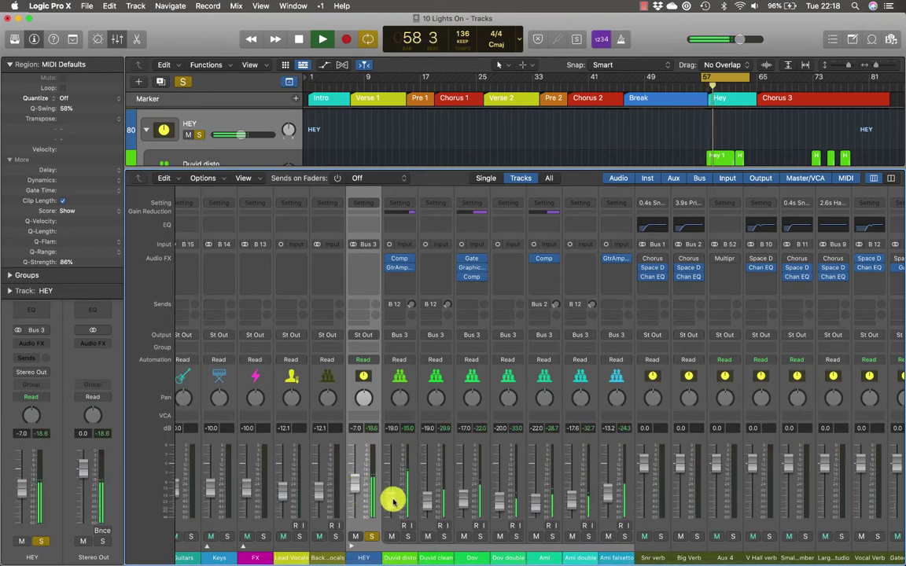
{"action": "left_click_drag", "start_coordinate": [394, 506], "coordinate": [420, 460]}
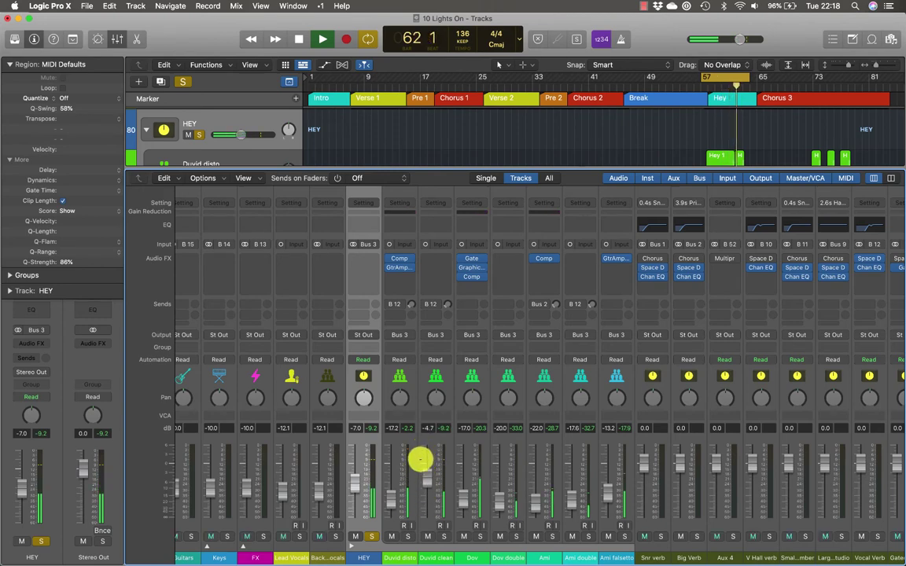
{"action": "key", "text": "space"}
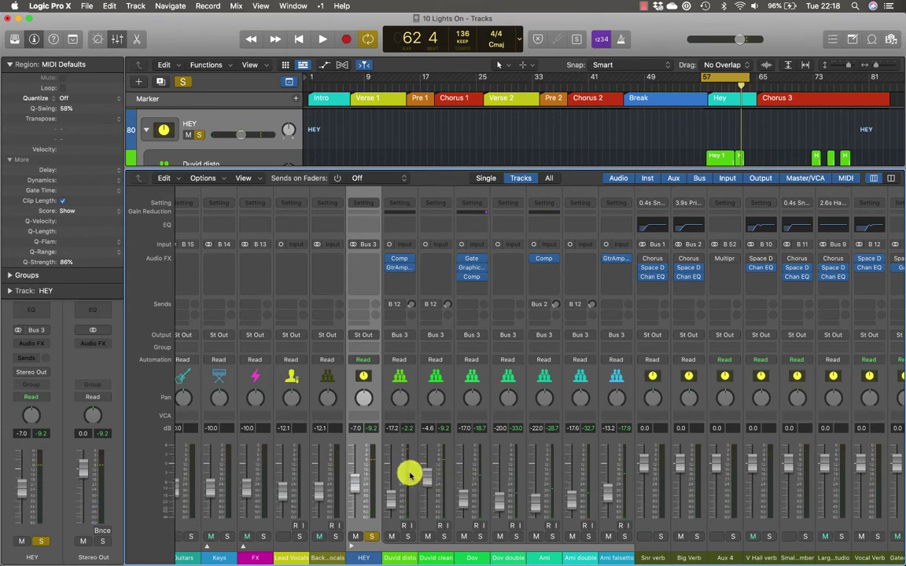
Play the cycle range and set the third vocal subtrack to -7.4 dB and its double to 0.6 dB
{"action": "key", "text": "space"}
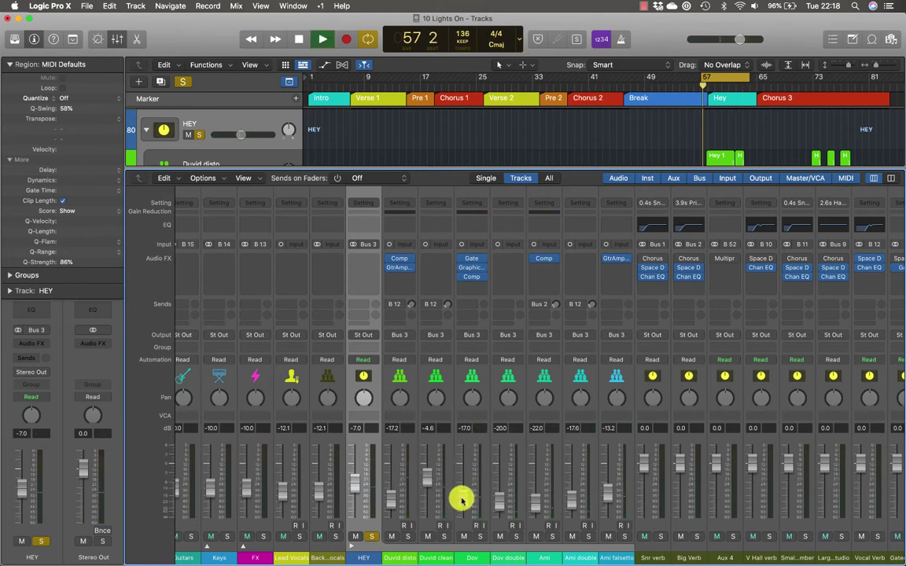
{"action": "left_click_drag", "start_coordinate": [462, 500], "coordinate": [457, 464]}
{"action": "left_click_drag", "start_coordinate": [489, 492], "coordinate": [489, 433]}
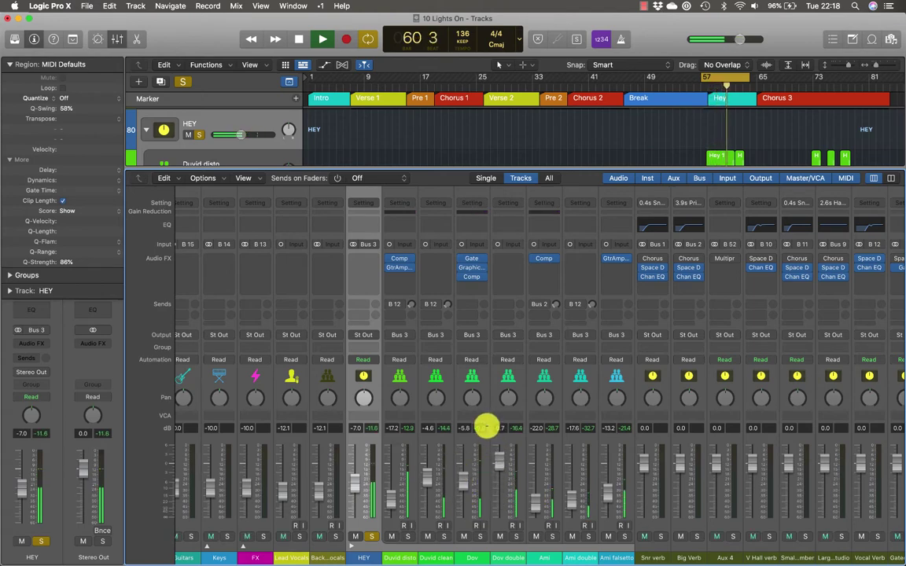
{"action": "left_click_drag", "start_coordinate": [461, 481], "coordinate": [461, 488]}
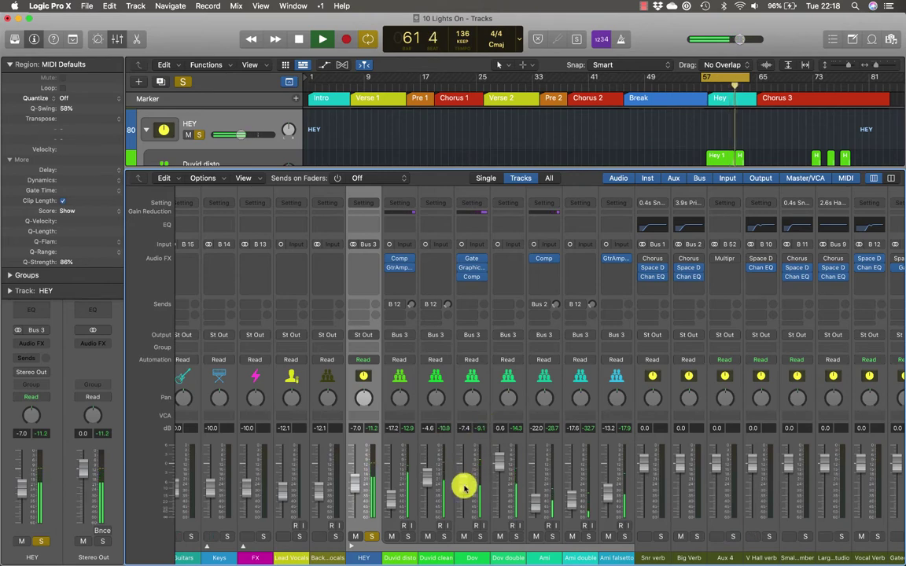
Set the fifth, sixth and falsetto subtracks to -3.9, 1.9 and -5.4 dB, trim the fourth to 0.2 dB, and stop playback
{"action": "left_click_drag", "start_coordinate": [542, 506], "coordinate": [532, 454]}
{"action": "left_click_drag", "start_coordinate": [571, 500], "coordinate": [563, 442]}
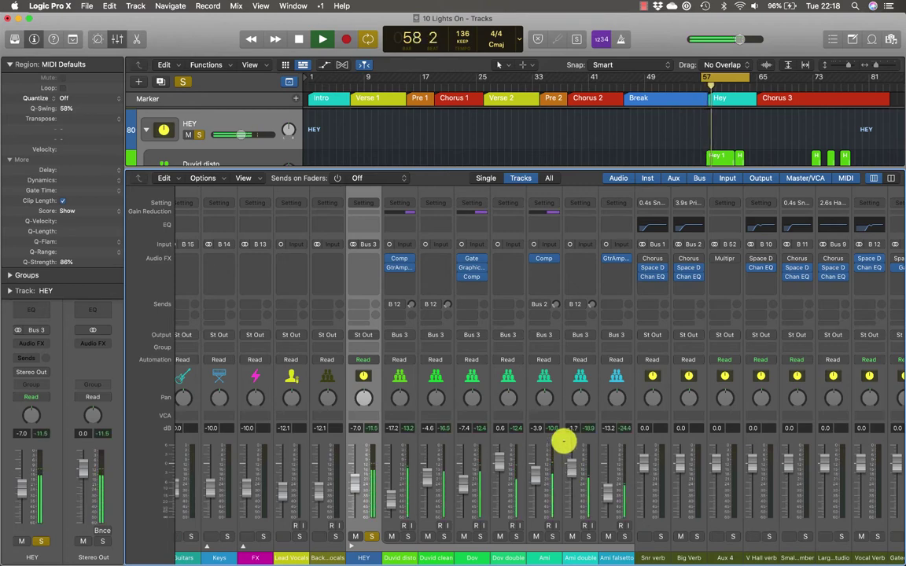
{"action": "left_click_drag", "start_coordinate": [606, 489], "coordinate": [569, 454]}
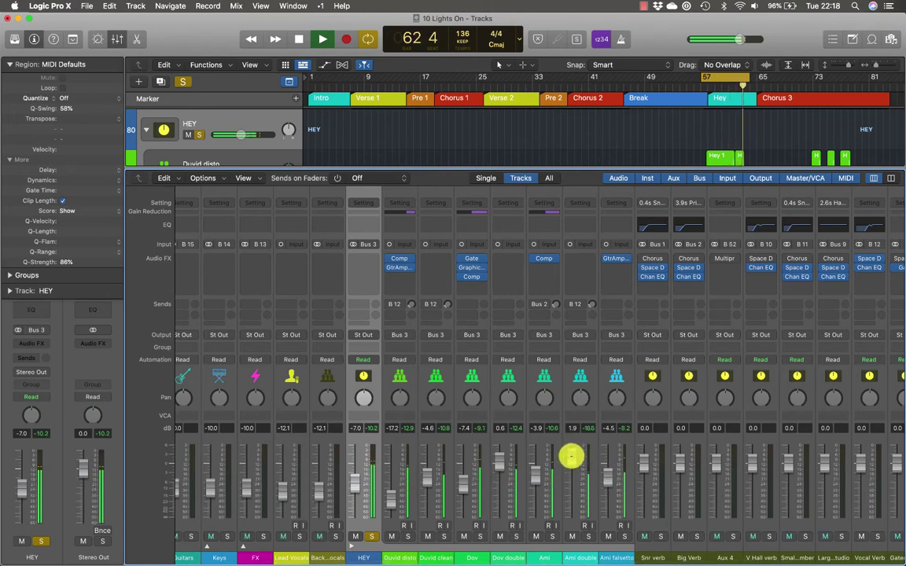
{"action": "left_click_drag", "start_coordinate": [499, 464], "coordinate": [501, 468]}
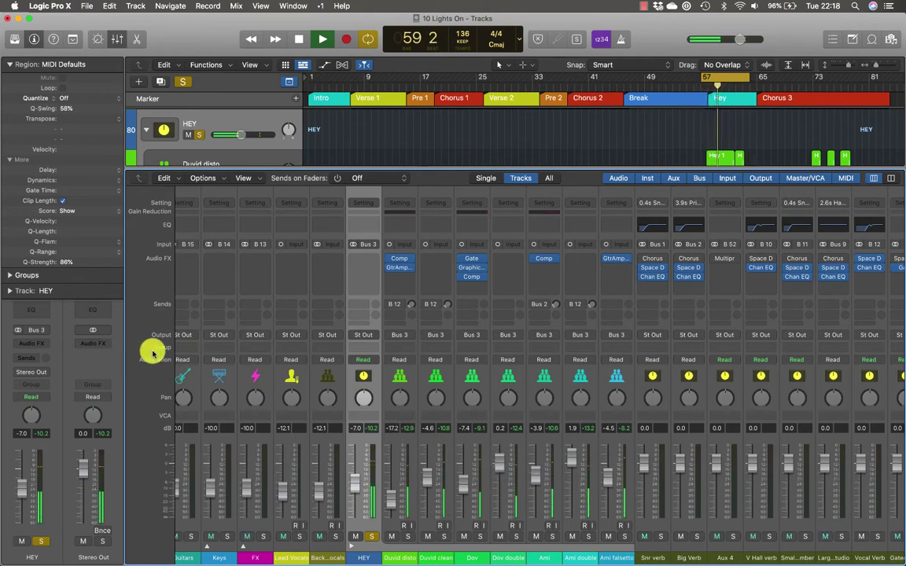
{"action": "left_click_drag", "start_coordinate": [607, 474], "coordinate": [608, 489]}
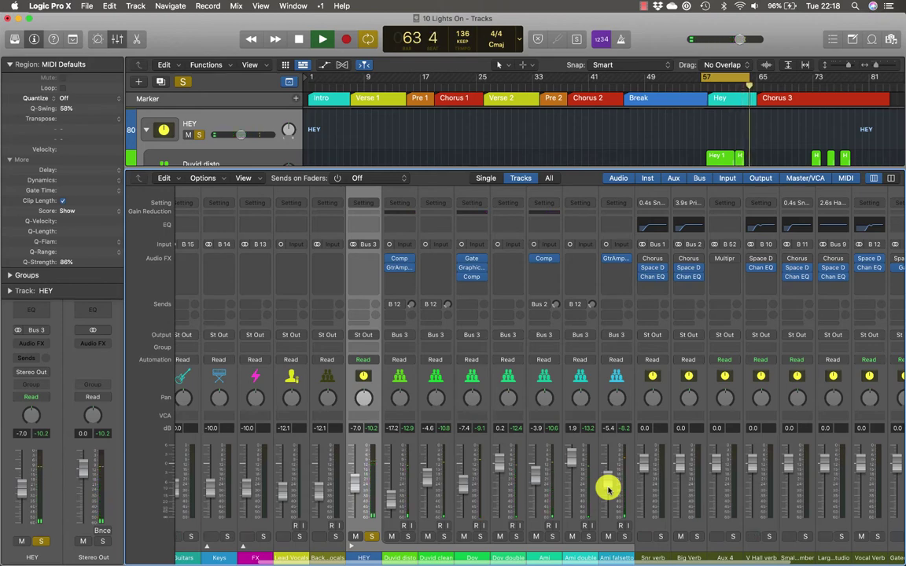
{"action": "key", "text": "space"}
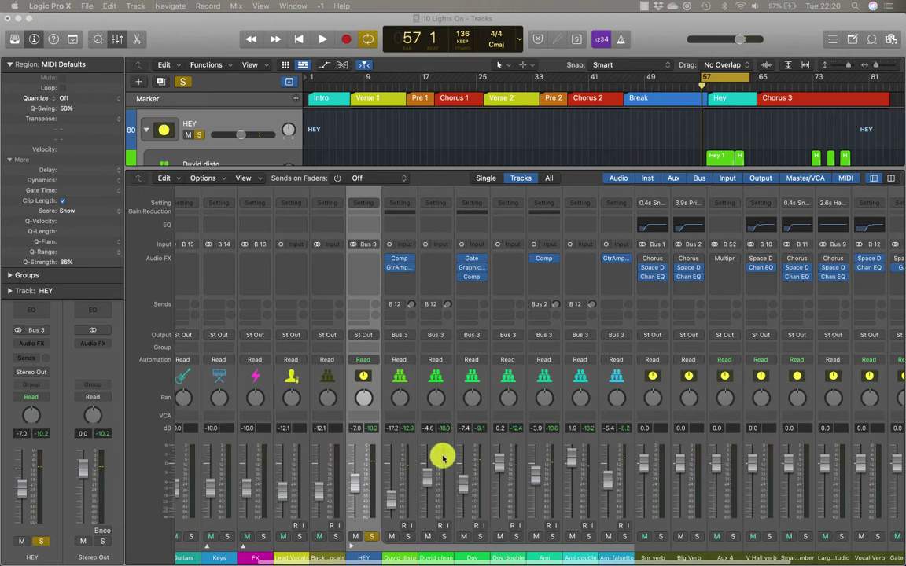
Solo the distorted vocal during playback, try panning the HEY stack to -64 and +63, and reset its pan to center
{"action": "key", "text": "space"}
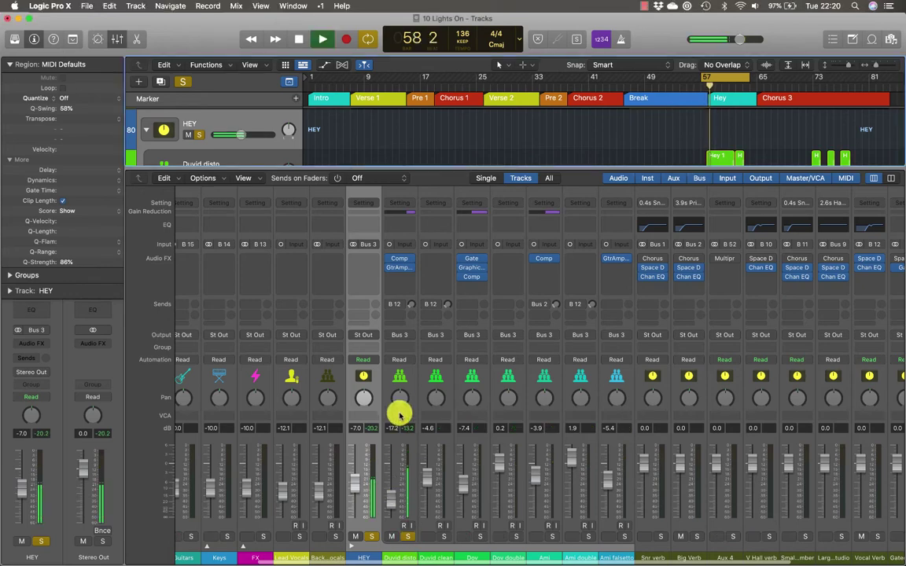
{"action": "left_click_drag", "start_coordinate": [398, 390], "coordinate": [359, 471]}
{"action": "key", "text": "space"}
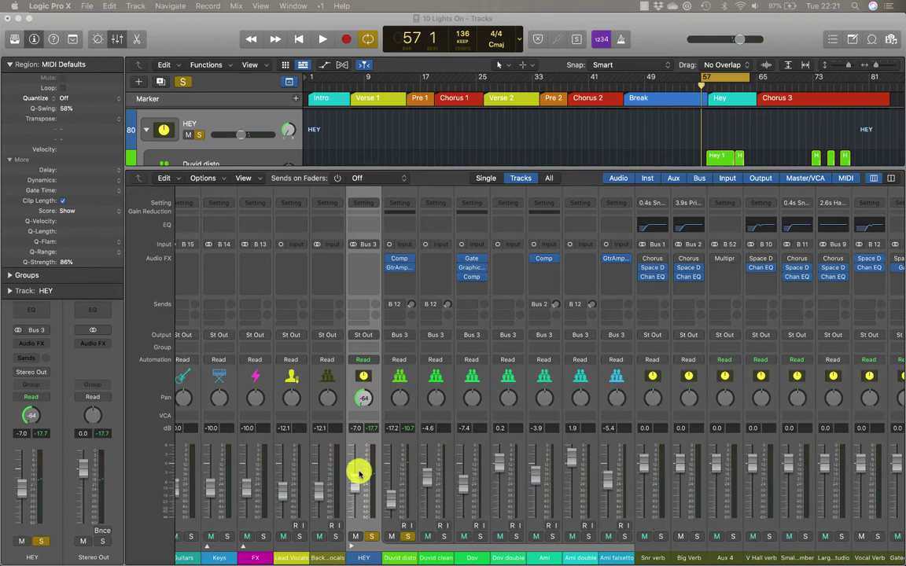
{"action": "left_click_drag", "start_coordinate": [360, 472], "coordinate": [364, 298]}
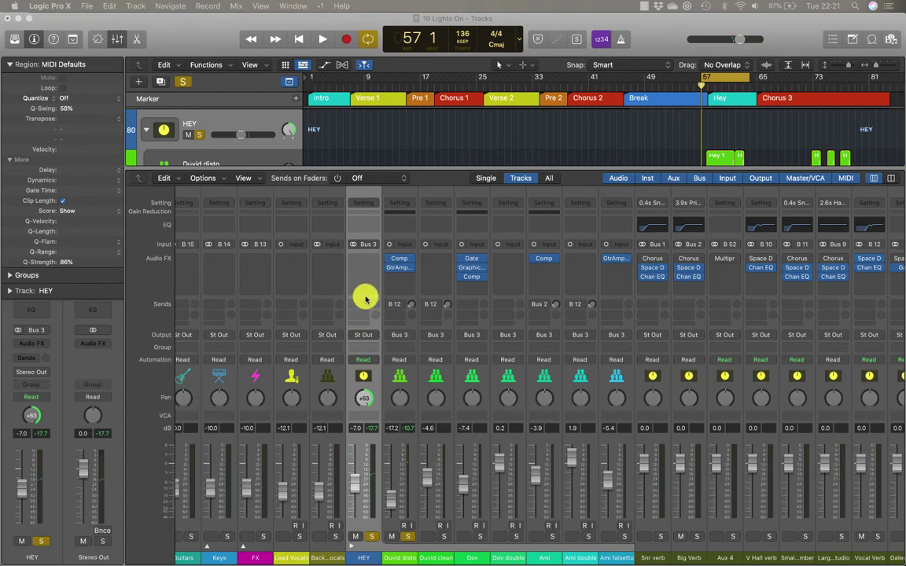
{"action": "left_click", "coordinate": [364, 399], "text": "alt"}
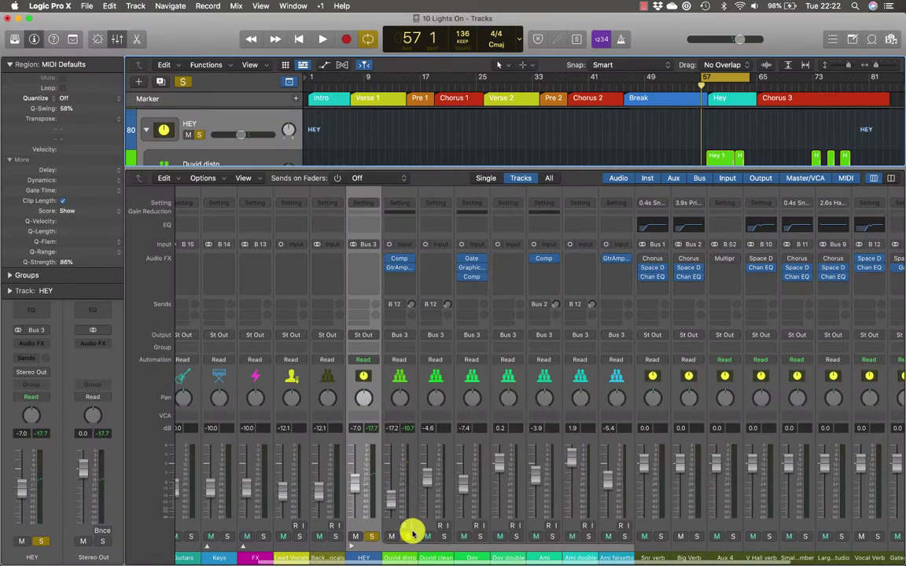
Clear the solos and pan the first six vocal subtracks to -15, +15, -21, +20, -43 and +38 in order
{"action": "left_click", "coordinate": [373, 537]}
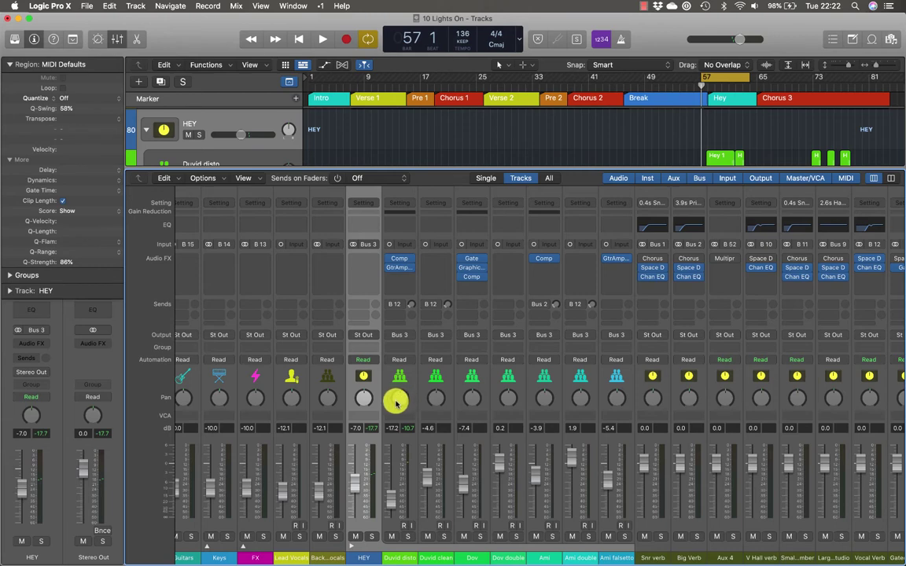
{"action": "mouse_move", "coordinate": [395, 401]}
{"action": "left_mouse_down"}
{"action": "mouse_move", "coordinate": [398, 413]}
{"action": "mouse_move", "coordinate": [412, 395]}
{"action": "mouse_move", "coordinate": [398, 398]}
{"action": "left_mouse_up"}
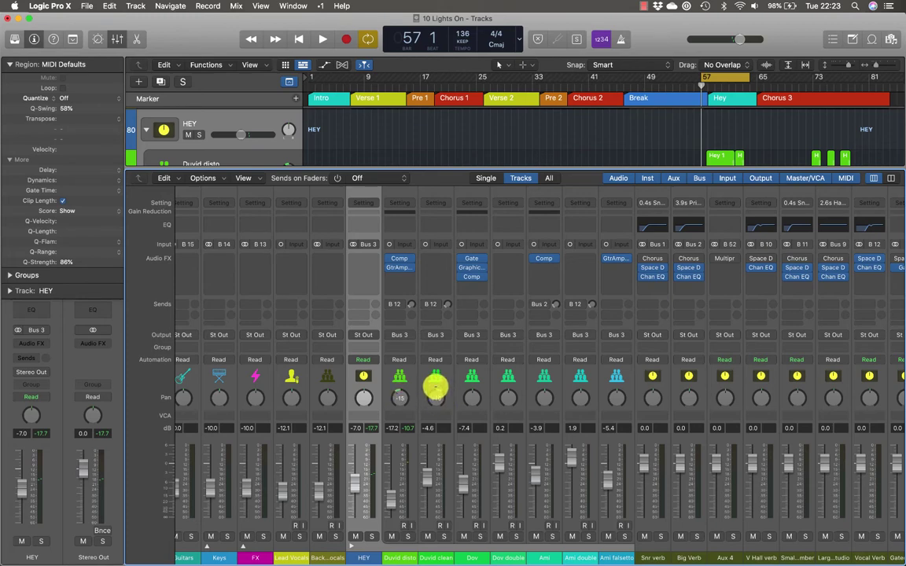
{"action": "left_click_drag", "start_coordinate": [435, 387], "coordinate": [475, 432]}
{"action": "left_click_drag", "start_coordinate": [502, 397], "coordinate": [502, 376]}
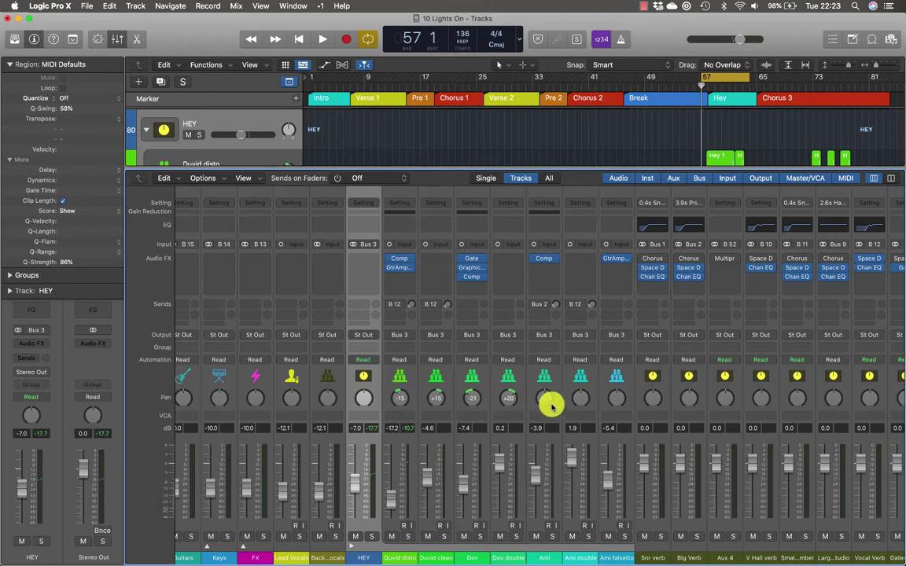
{"action": "left_click_drag", "start_coordinate": [542, 403], "coordinate": [544, 431]}
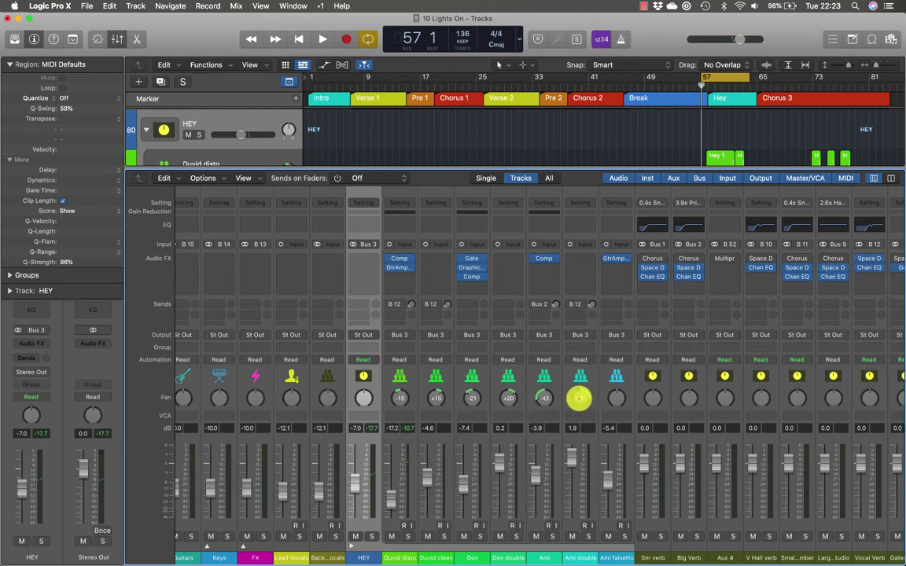
{"action": "left_click_drag", "start_coordinate": [579, 399], "coordinate": [609, 402]}
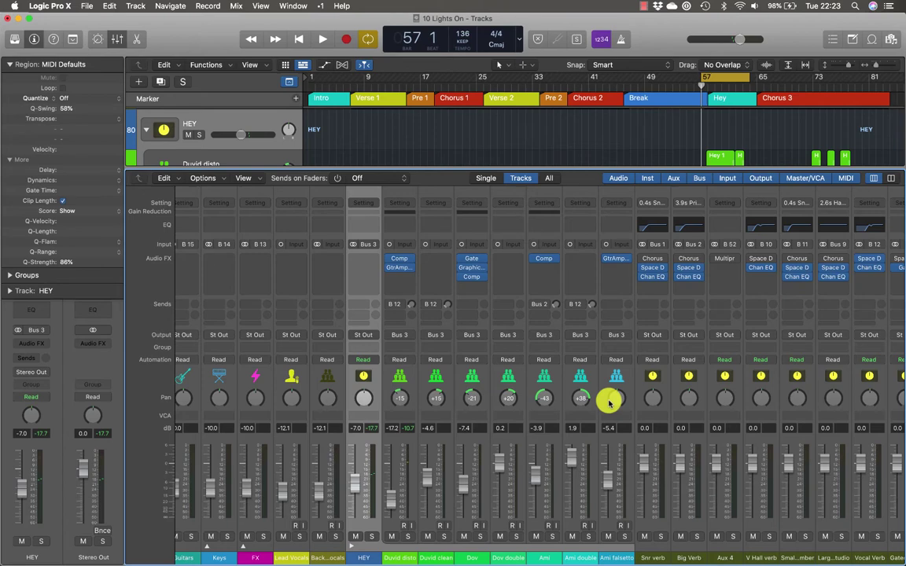
Play the cycle range with the HEY stack soloed and set the falsetto subtrack's fader to -6.8 dB
{"action": "key", "text": "space"}
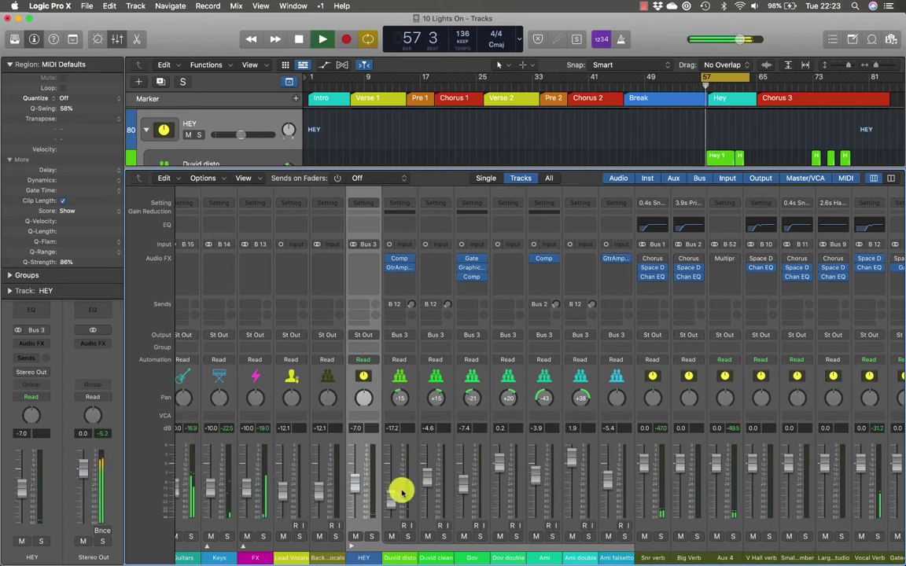
{"action": "left_click", "coordinate": [372, 537]}
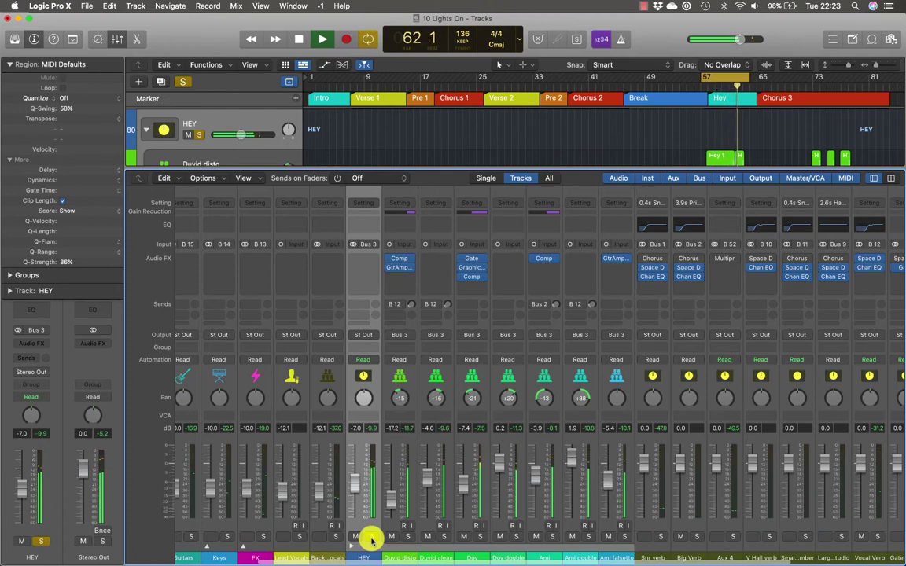
{"action": "left_click_drag", "start_coordinate": [606, 474], "coordinate": [610, 479]}
{"action": "key", "text": "space"}
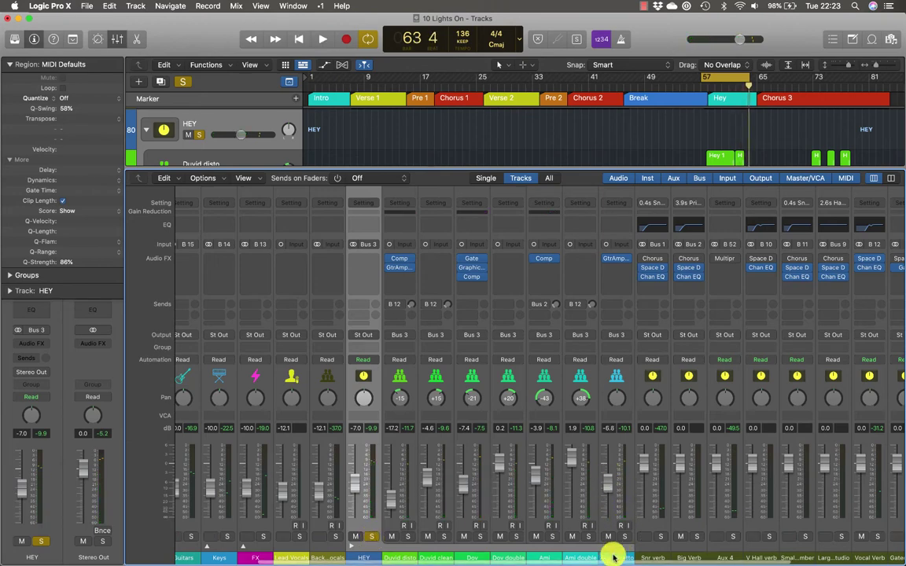
{"action": "left_click", "coordinate": [614, 557]}
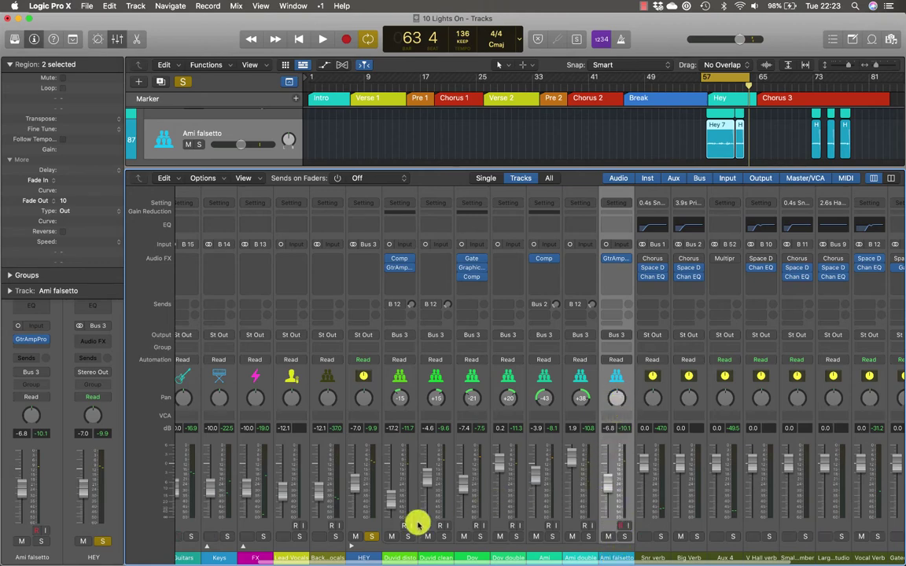
{"action": "key", "text": "space"}
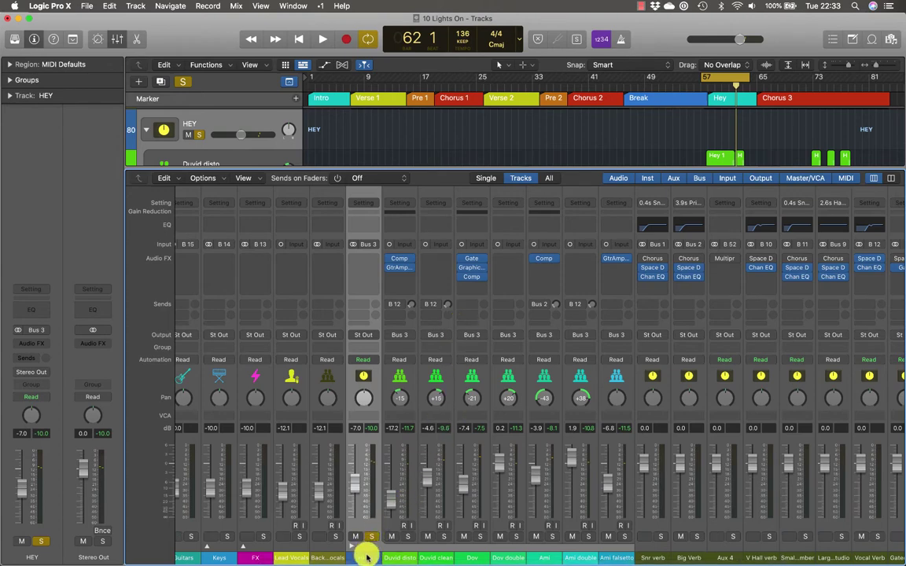
Insert a Channel EQ on the HEY stack and reposition its window
{"action": "left_click", "coordinate": [362, 229]}
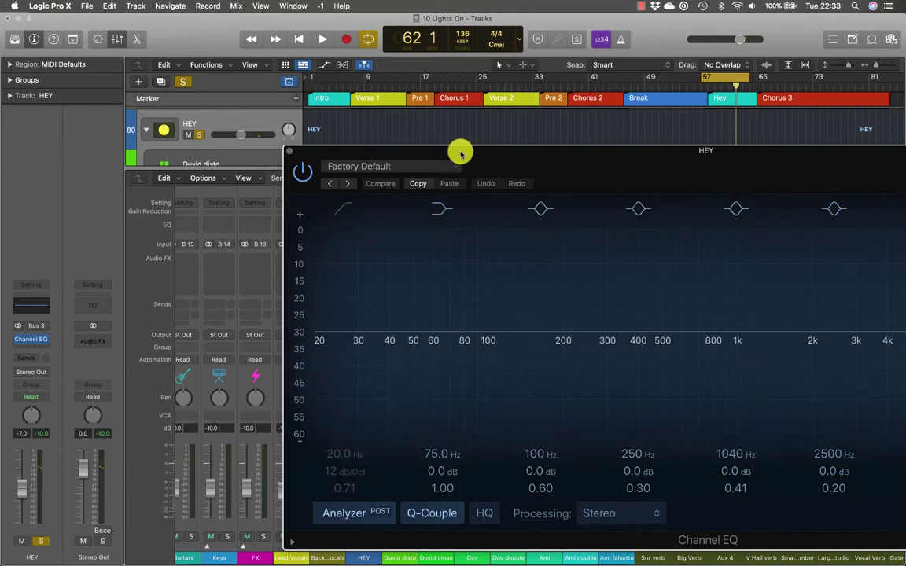
{"action": "left_click_drag", "start_coordinate": [461, 153], "coordinate": [560, 213]}
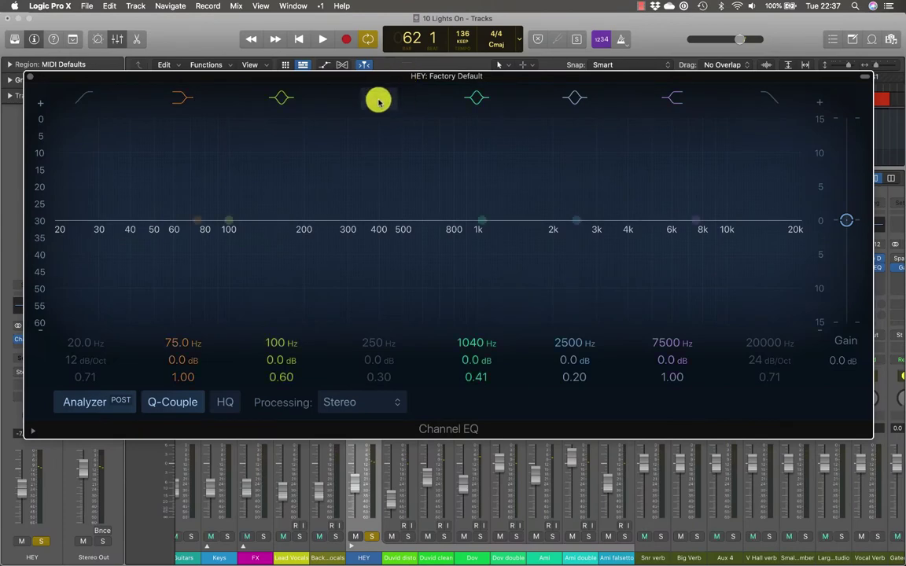
Toggle the 250 Hz bell band, the low cut and the high cut on and off, ending with the 250 Hz band enabled
{"action": "left_click", "coordinate": [378, 98]}
{"action": "left_click", "coordinate": [378, 98]}
{"action": "left_click", "coordinate": [378, 99]}
{"action": "left_click", "coordinate": [378, 98]}
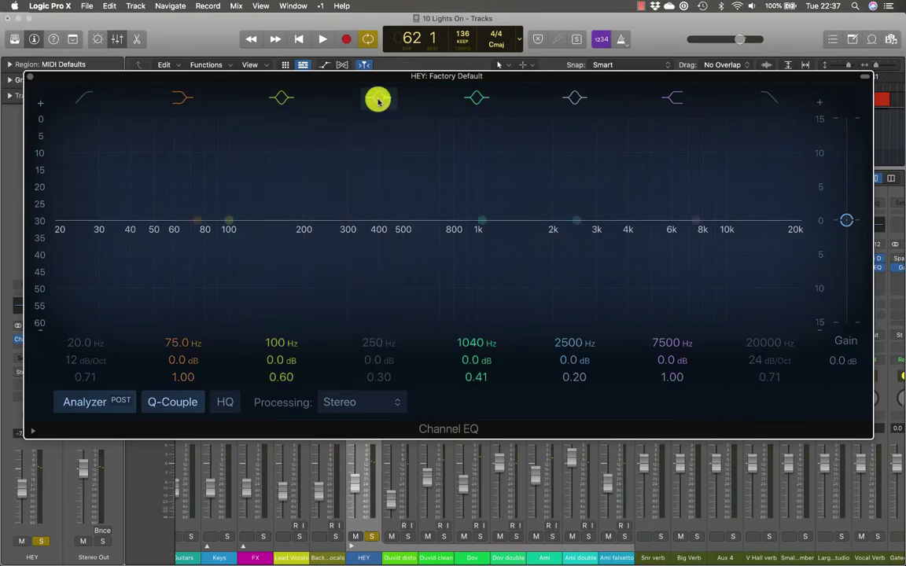
{"action": "left_click", "coordinate": [377, 99]}
{"action": "left_click", "coordinate": [378, 99]}
{"action": "left_click", "coordinate": [377, 99]}
{"action": "left_click", "coordinate": [378, 98]}
{"action": "left_click", "coordinate": [90, 96]}
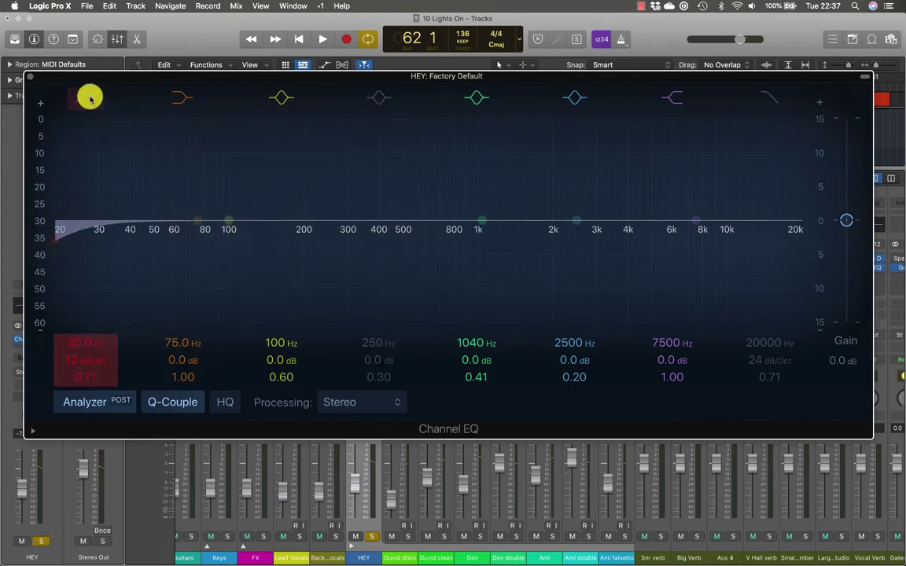
{"action": "left_click", "coordinate": [90, 96]}
{"action": "left_click", "coordinate": [768, 100]}
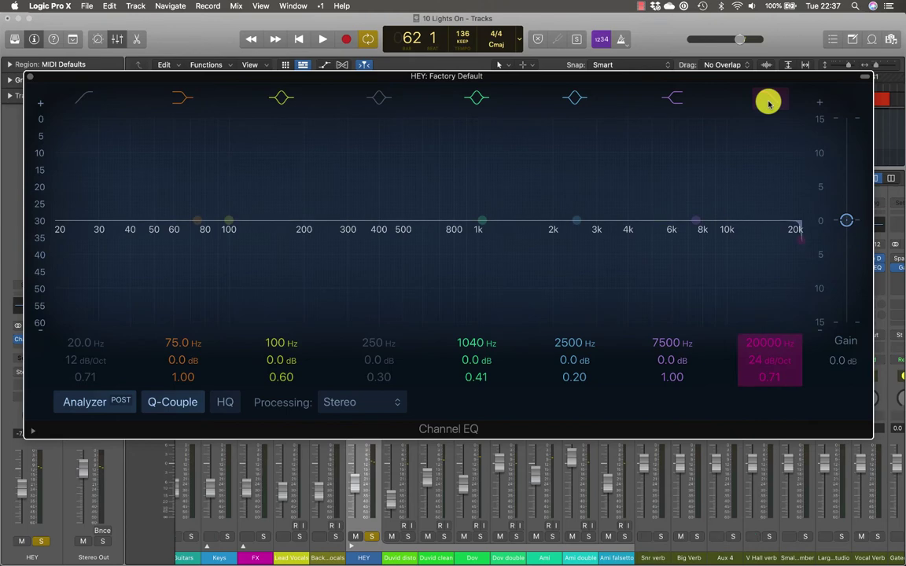
{"action": "left_click", "coordinate": [767, 101]}
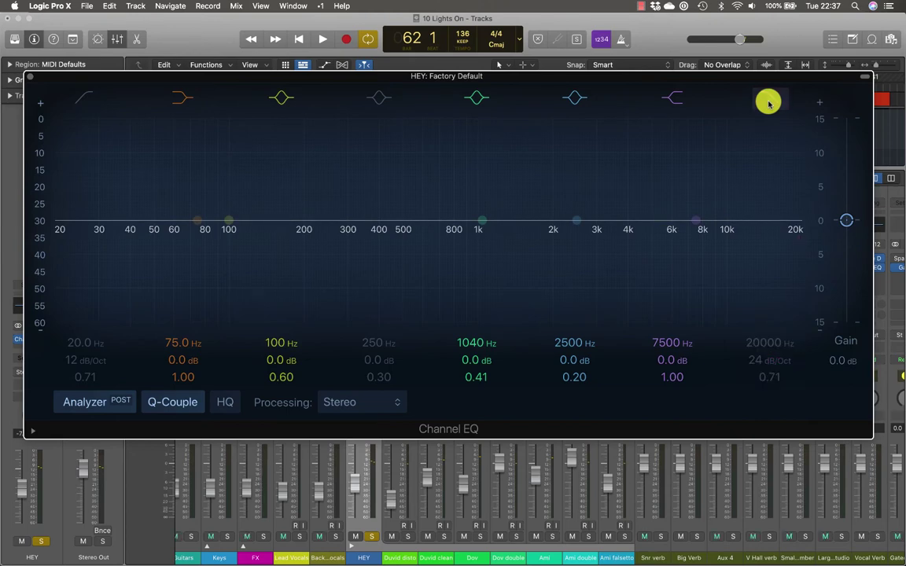
{"action": "left_click", "coordinate": [384, 98]}
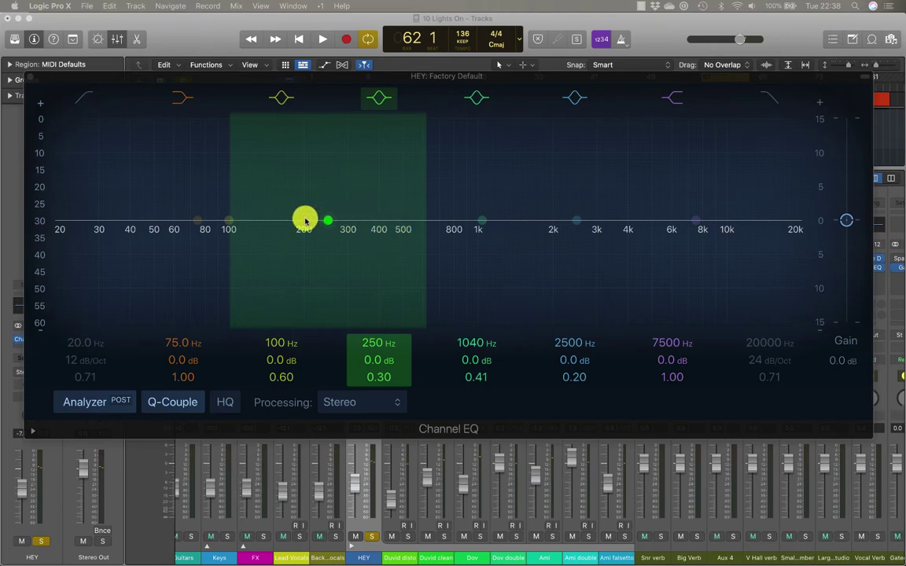
Switch the Channel EQ's analyzer off and back on and try its pre/post switch, leaving it in POST mode
{"action": "left_click", "coordinate": [99, 403]}
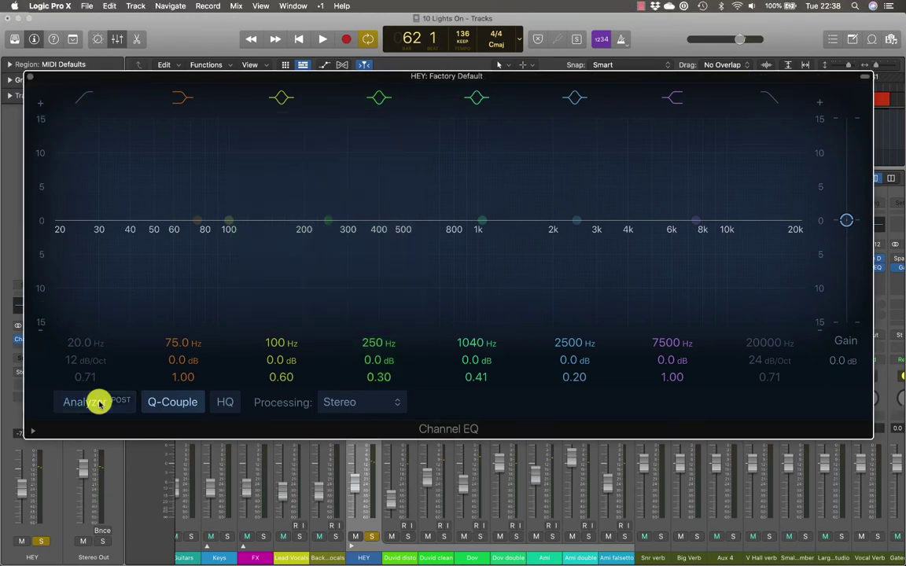
{"action": "left_click", "coordinate": [99, 403]}
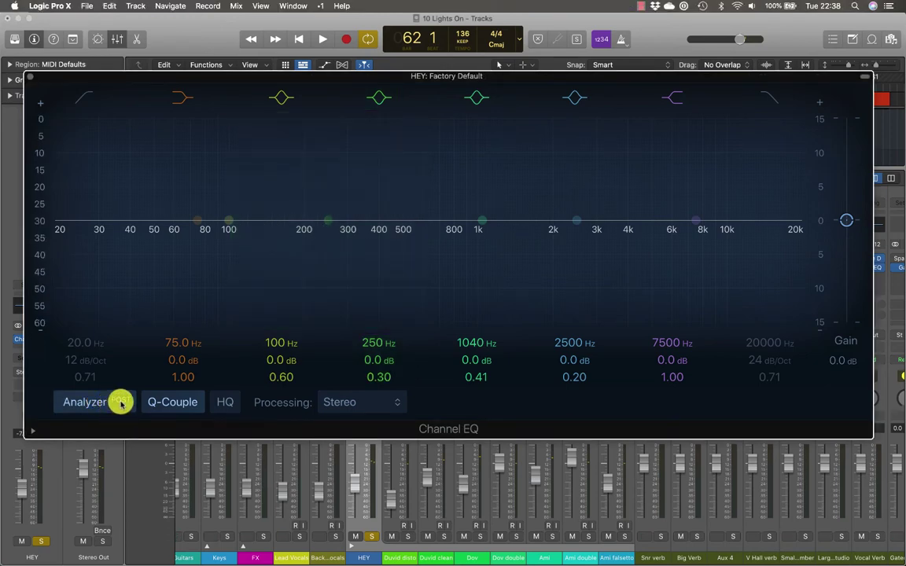
{"action": "left_click", "coordinate": [124, 404]}
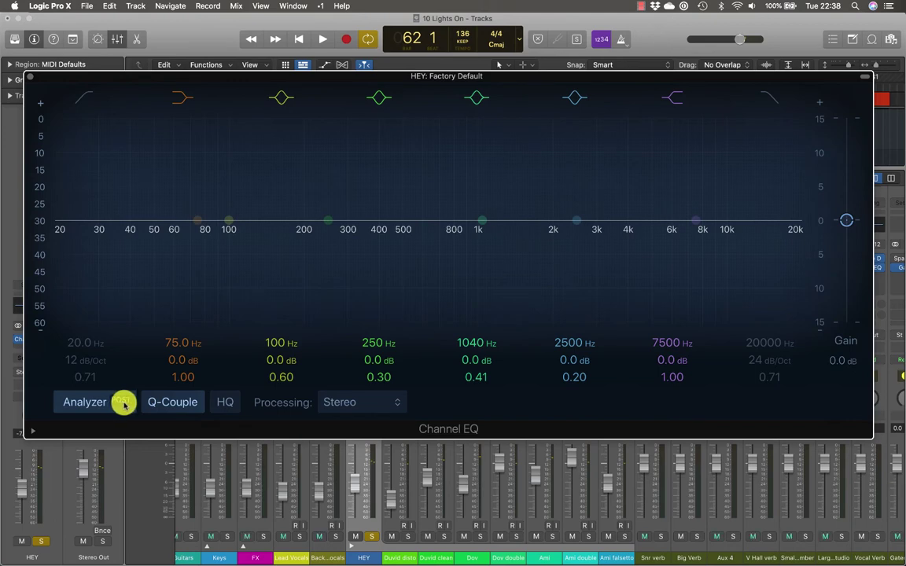
Enable the low cut band on the HEY stack's EQ, reposition the EQ window and raise the cutoff to 424 Hz during playback
{"action": "left_click", "coordinate": [81, 102]}
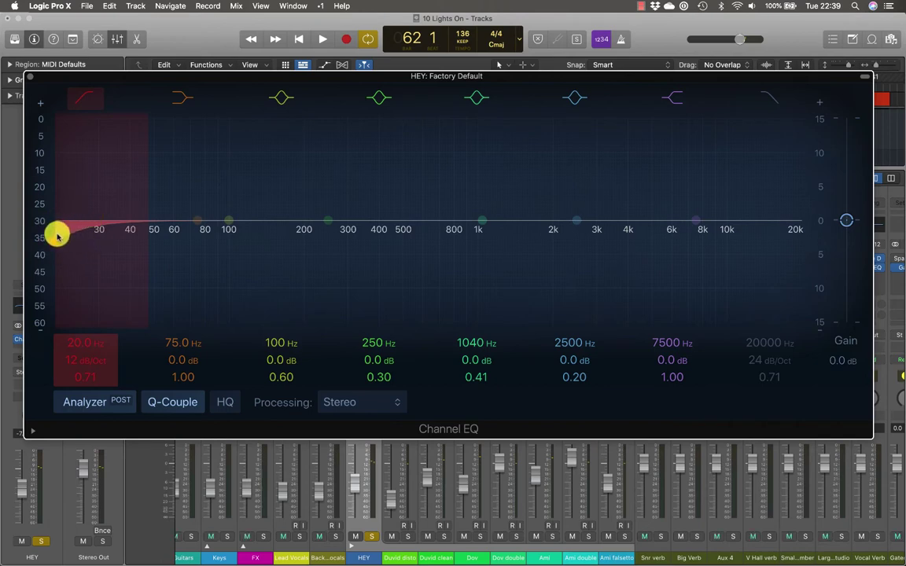
{"action": "left_click_drag", "start_coordinate": [610, 81], "coordinate": [609, 112]}
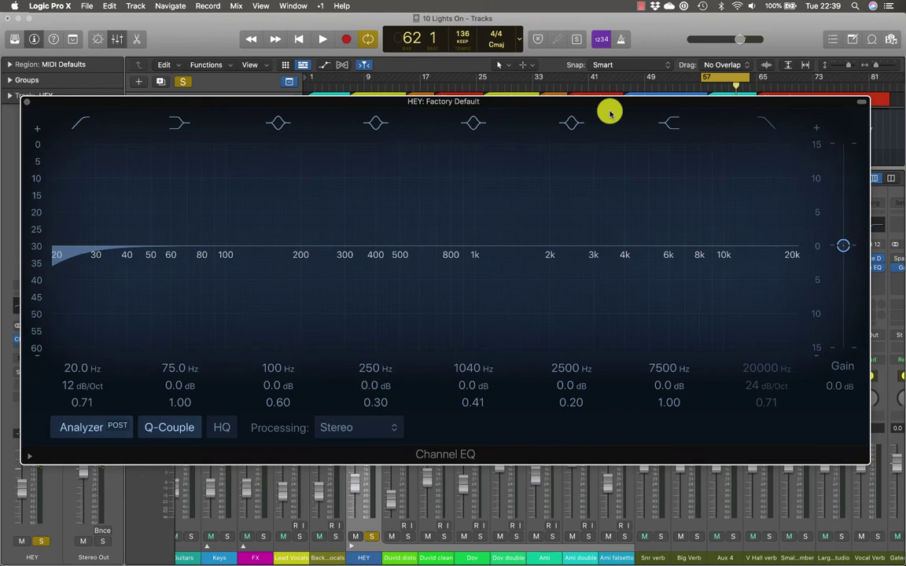
{"action": "key", "text": "space"}
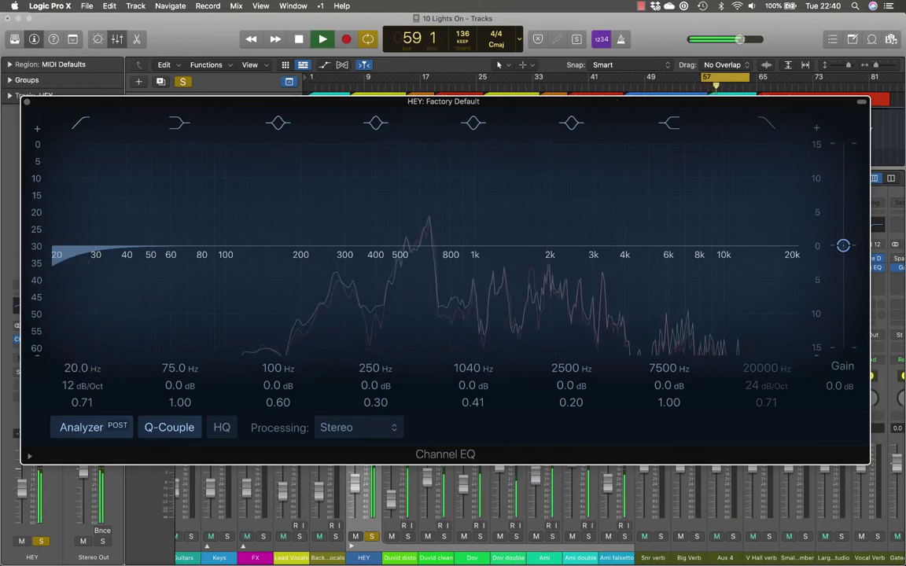
{"action": "mouse_move", "coordinate": [71, 365]}
{"action": "left_mouse_down"}
{"action": "mouse_move", "coordinate": [71, 290]}
{"action": "mouse_move", "coordinate": [70, 370]}
{"action": "left_mouse_up"}
{"action": "key", "text": "space"}
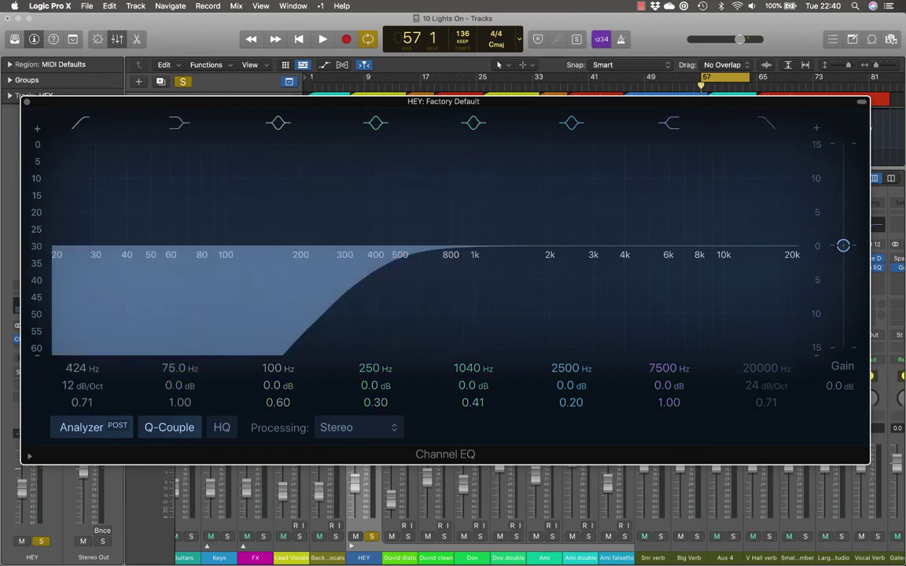
Lower the low cut frequency to 356 Hz and compare the soloed stack with the filter bypassed and re-enabled
{"action": "key", "text": "space"}
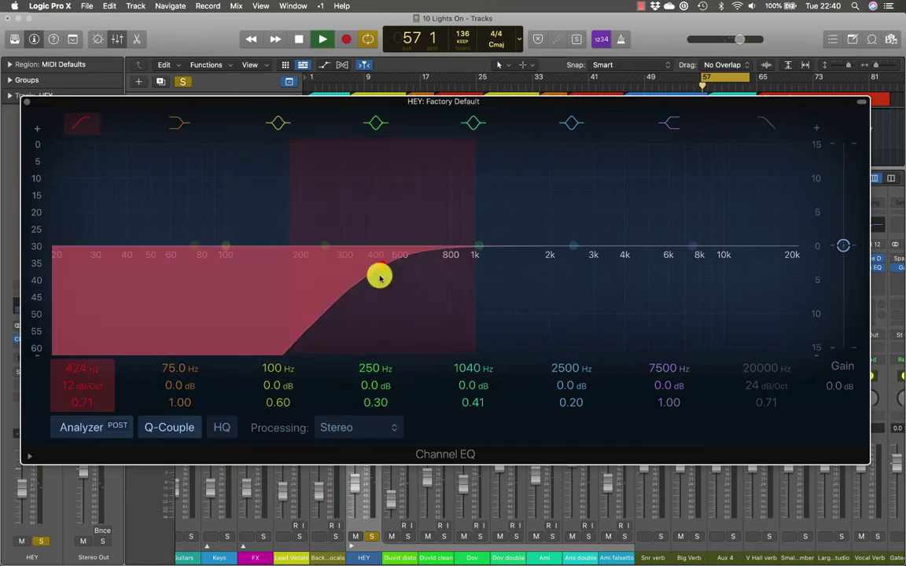
{"action": "mouse_move", "coordinate": [77, 368]}
{"action": "left_mouse_down"}
{"action": "mouse_move", "coordinate": [77, 318]}
{"action": "mouse_move", "coordinate": [77, 364]}
{"action": "left_mouse_up"}
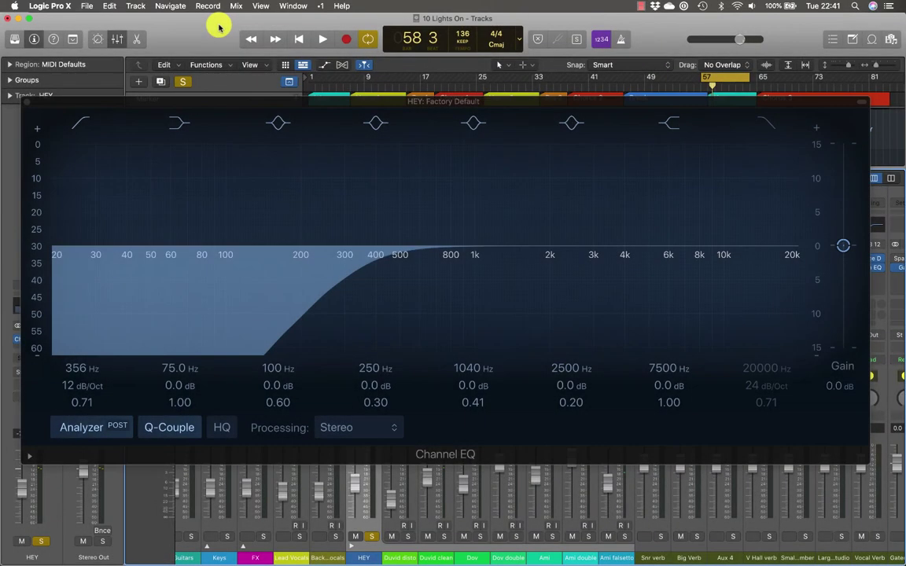
{"action": "left_click", "coordinate": [89, 126]}
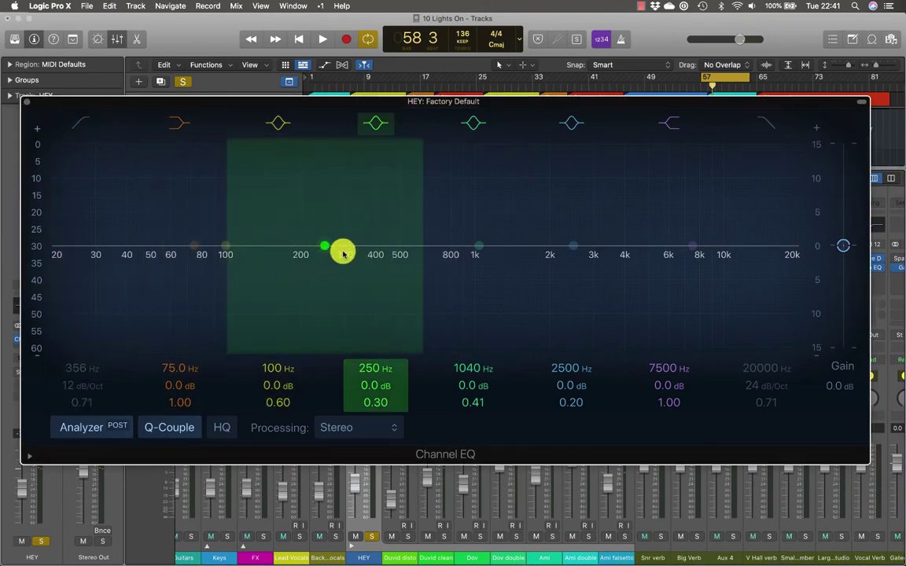
{"action": "key", "text": "space"}
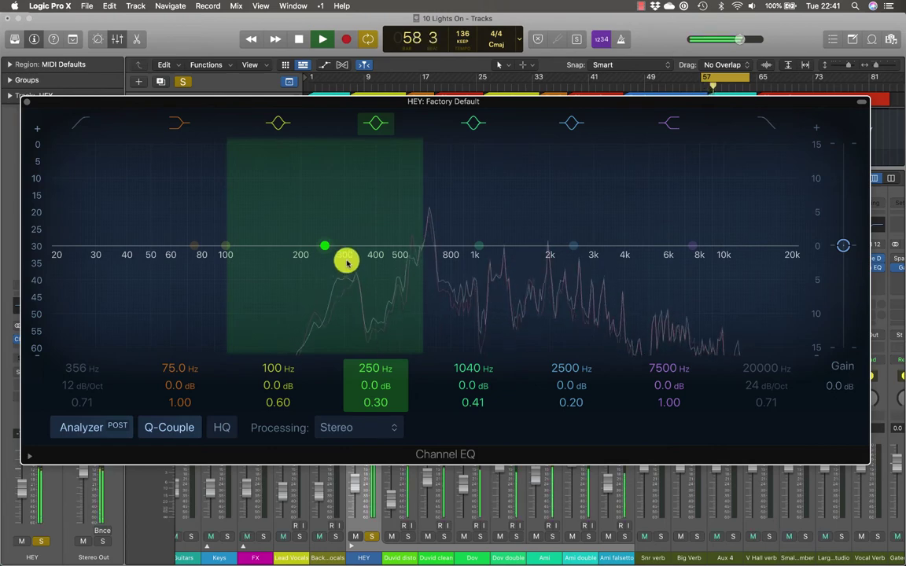
{"action": "left_click", "coordinate": [79, 124]}
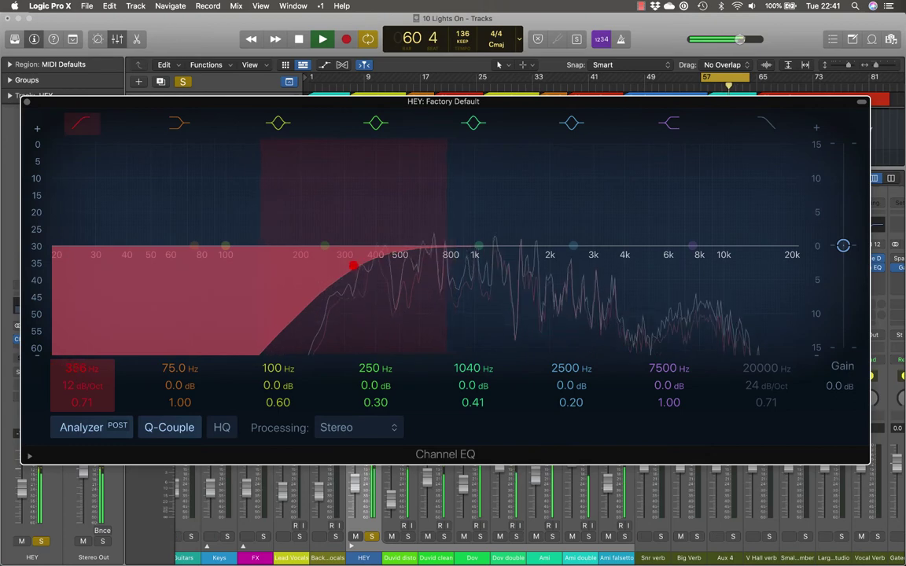
Sweep the low cut up to 498 Hz, compare it bypassed and engaged, and settle on 440 Hz
{"action": "mouse_move", "coordinate": [79, 368]}
{"action": "left_mouse_down"}
{"action": "mouse_move", "coordinate": [78, 377]}
{"action": "mouse_move", "coordinate": [78, 346]}
{"action": "mouse_move", "coordinate": [70, 368]}
{"action": "left_mouse_up"}
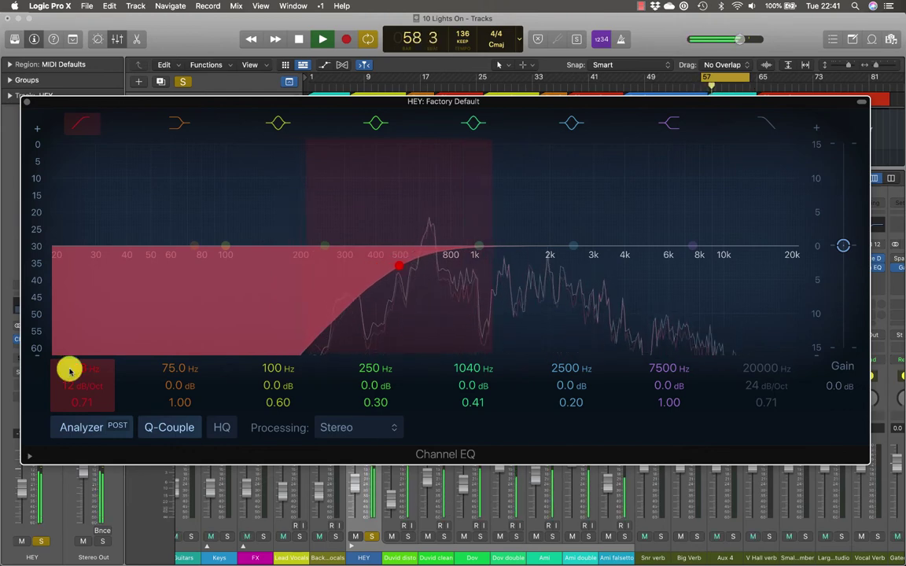
{"action": "left_click", "coordinate": [78, 123]}
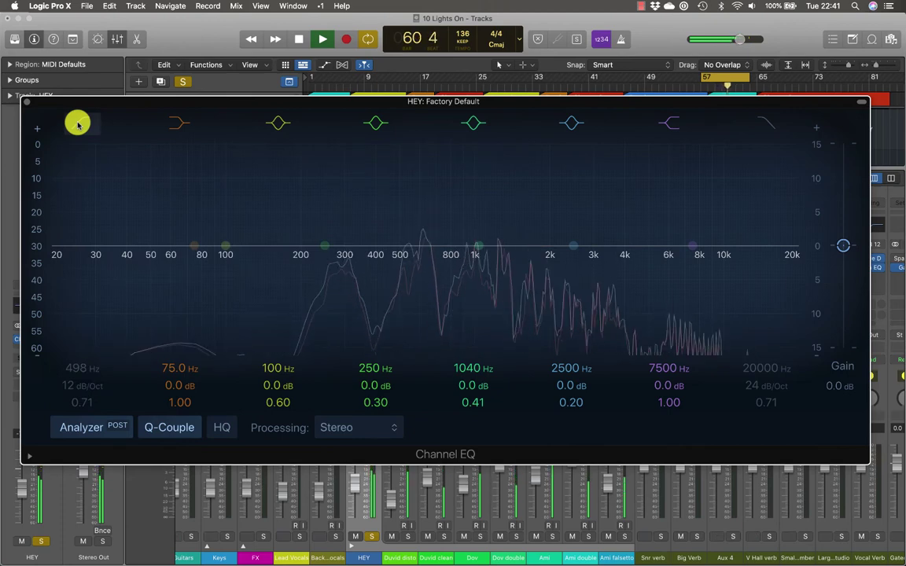
{"action": "left_click", "coordinate": [77, 123]}
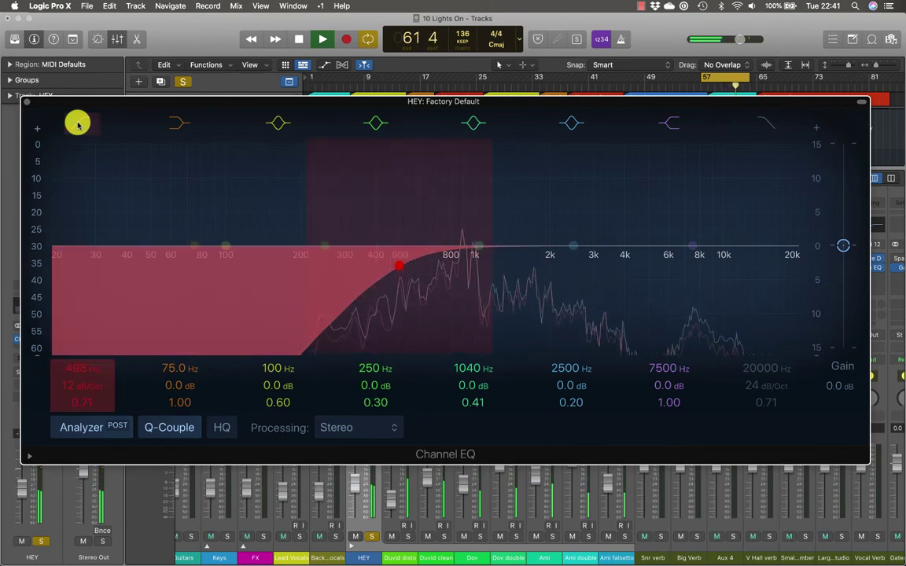
{"action": "left_click", "coordinate": [78, 124]}
{"action": "left_click", "coordinate": [77, 123]}
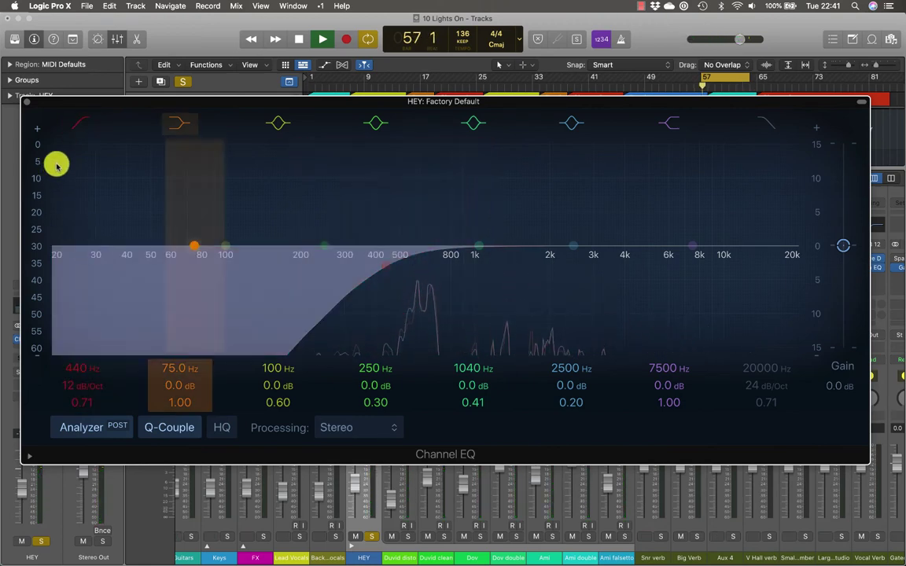
Compare the soloed HEY stack with the 440 Hz low cut off and on during playback, ending with it enabled
{"action": "left_click", "coordinate": [83, 118]}
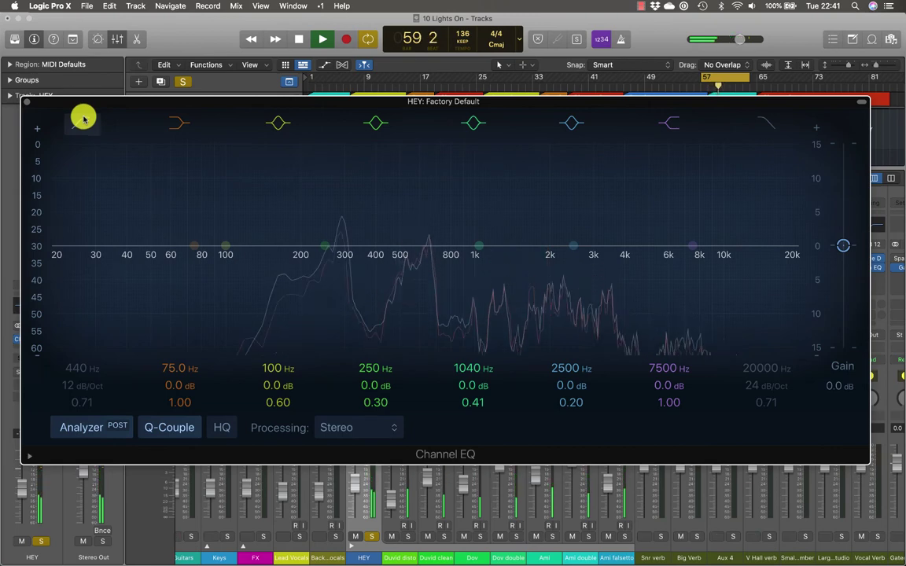
{"action": "left_click", "coordinate": [83, 118]}
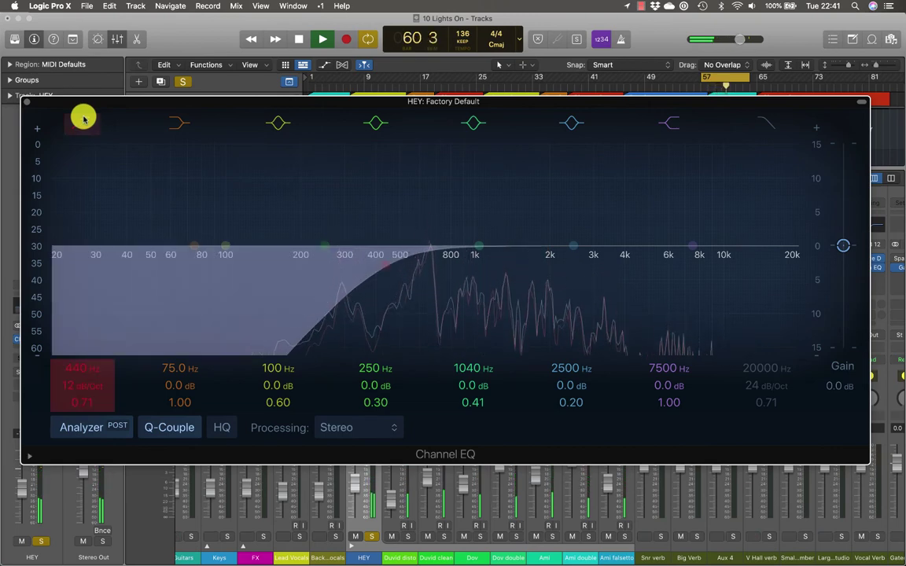
{"action": "left_click", "coordinate": [84, 118]}
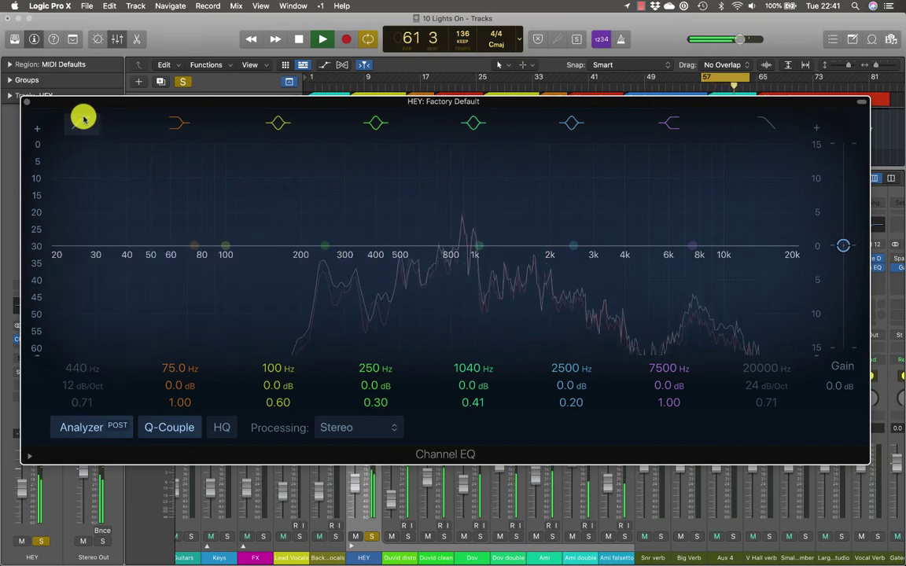
{"action": "left_click", "coordinate": [83, 118]}
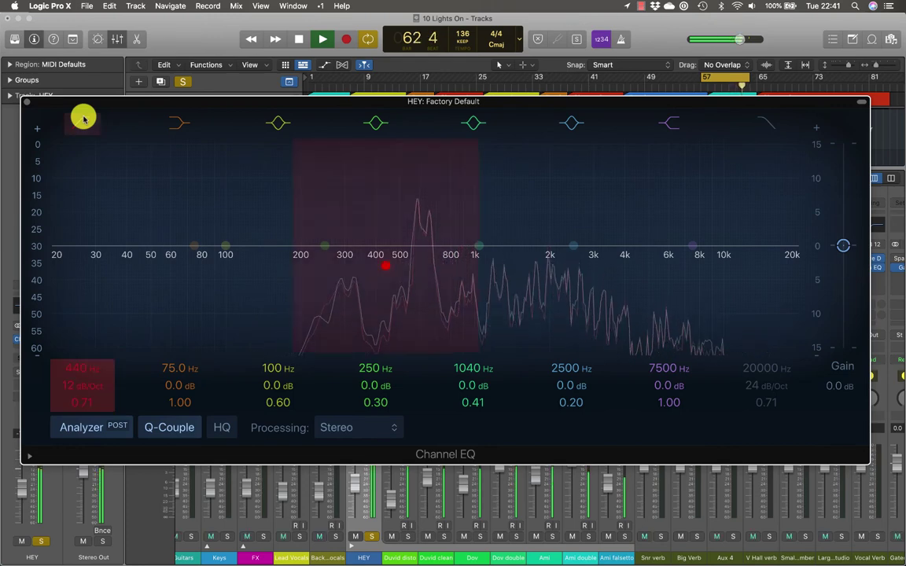
{"action": "key", "text": "space"}
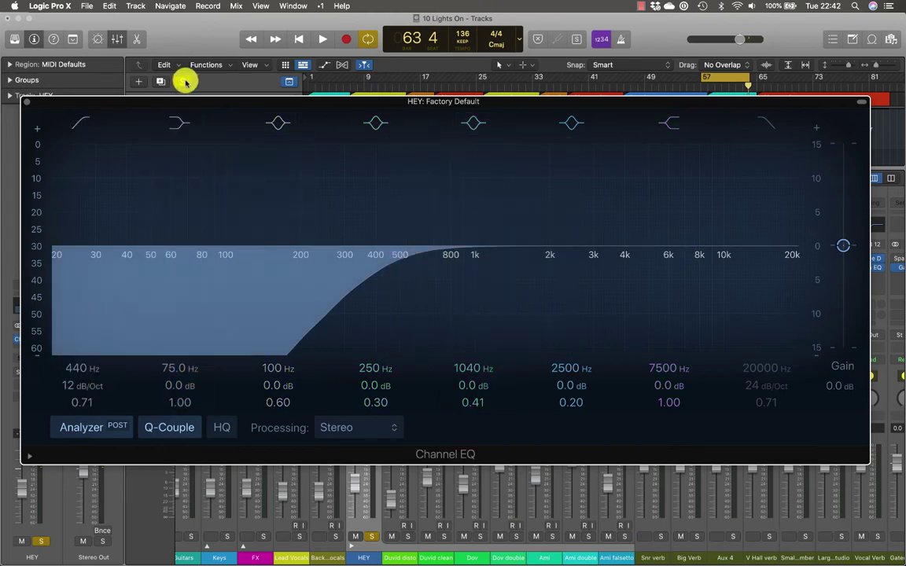
Play the full mix with the HEY solo cleared and toggle the low cut to compare, leaving it enabled
{"action": "key", "text": "space"}
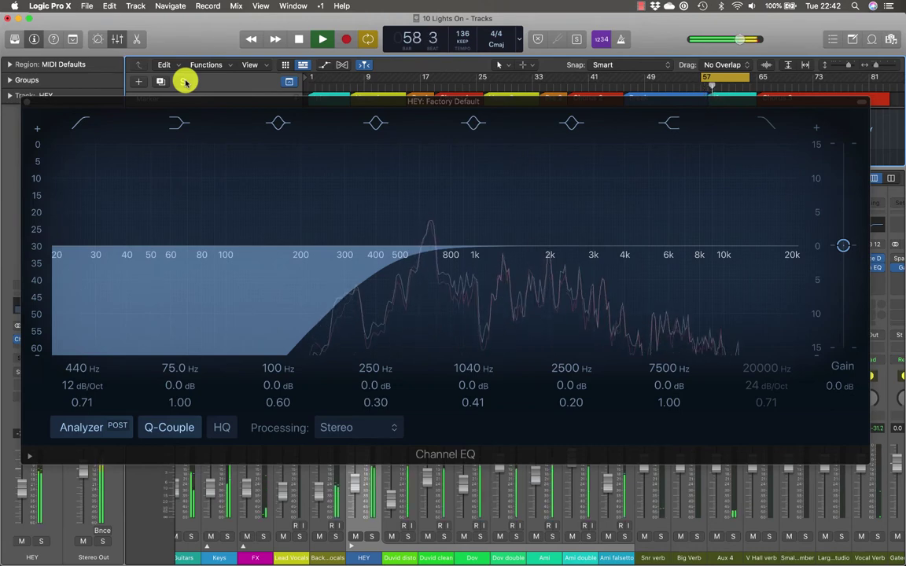
{"action": "left_click", "coordinate": [81, 127]}
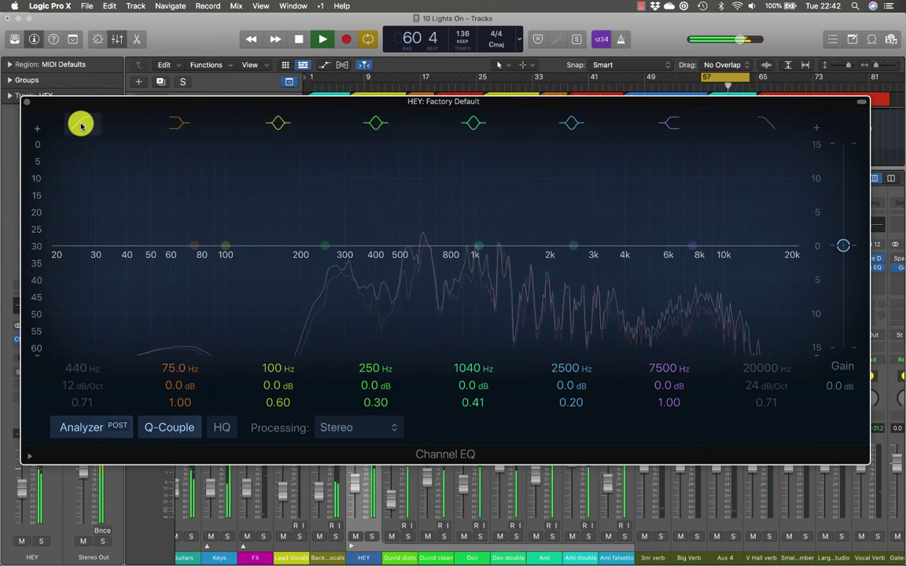
{"action": "left_click", "coordinate": [81, 126]}
{"action": "left_click", "coordinate": [81, 126]}
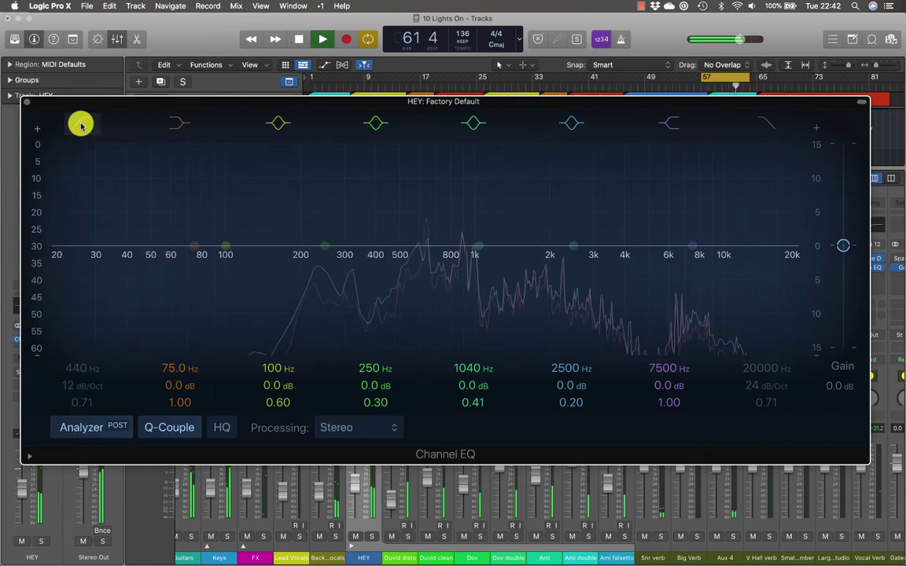
{"action": "left_click", "coordinate": [81, 125]}
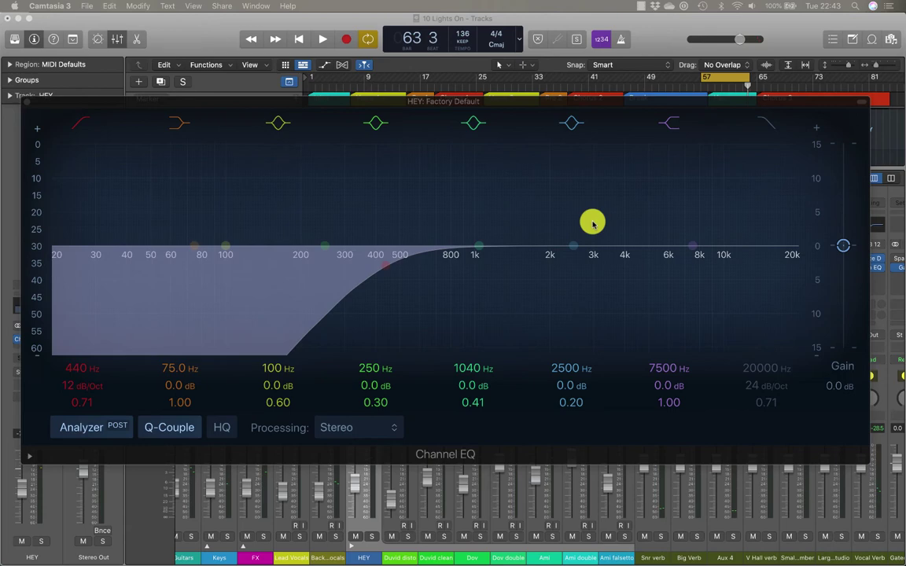
Open the mixer in its own full-screen window and collapse and expand the HEY stack, leaving it expanded
{"action": "left_click", "coordinate": [287, 133]}
{"action": "key", "text": "super+2"}
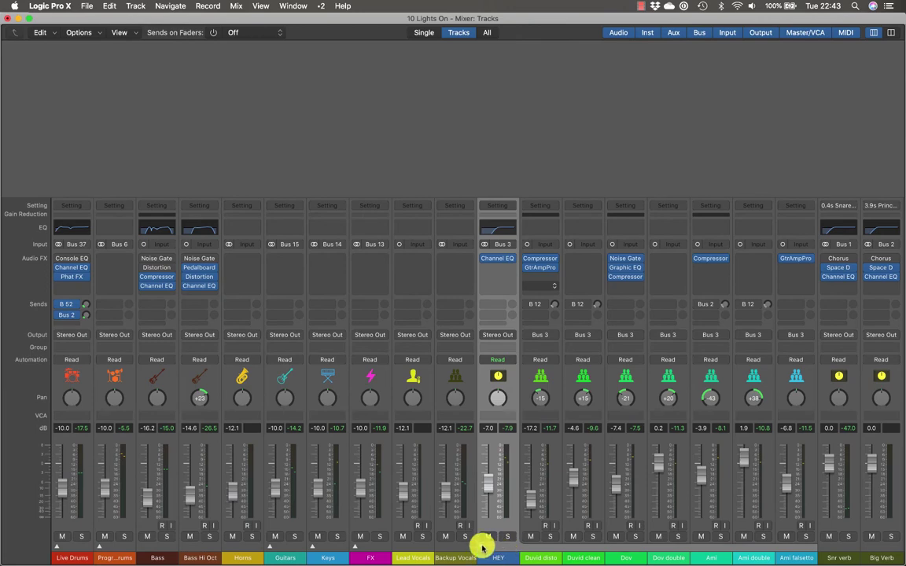
{"action": "left_click", "coordinate": [482, 546]}
{"action": "left_click", "coordinate": [483, 545]}
{"action": "left_click", "coordinate": [482, 546]}
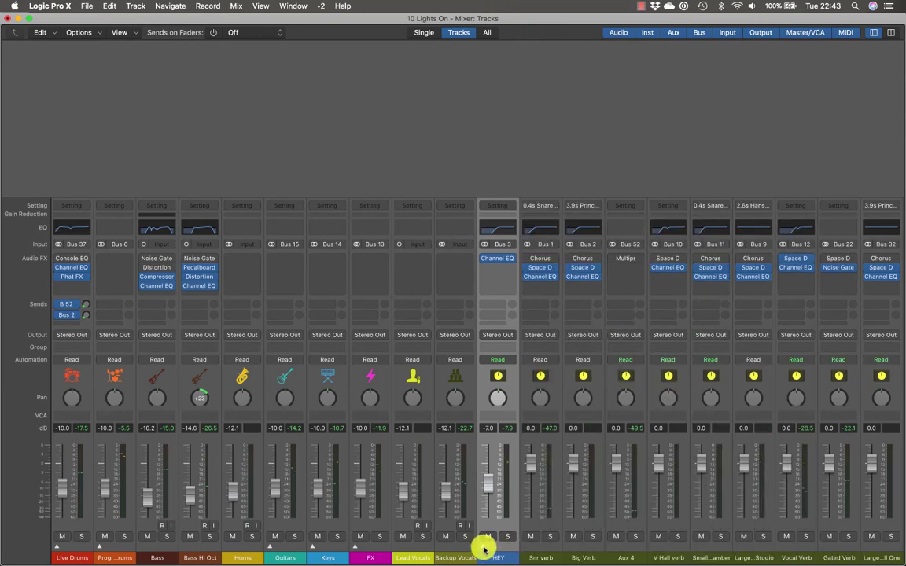
{"action": "left_click", "coordinate": [483, 546]}
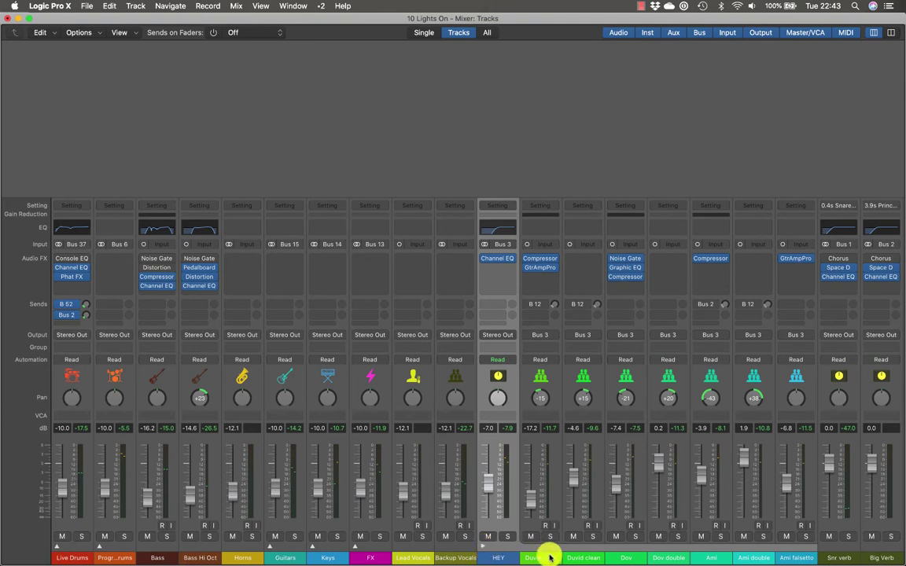
Select the distorted vocal subtrack, leave the full-screen mixer and show the mixer below the tracks in the main window
{"action": "left_click", "coordinate": [549, 558]}
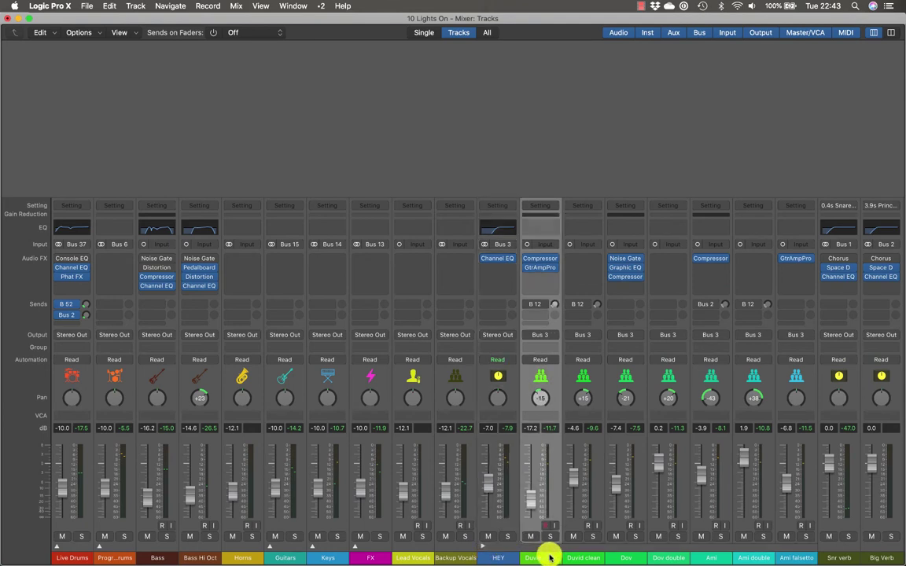
{"action": "key", "text": "ctrl+super+f"}
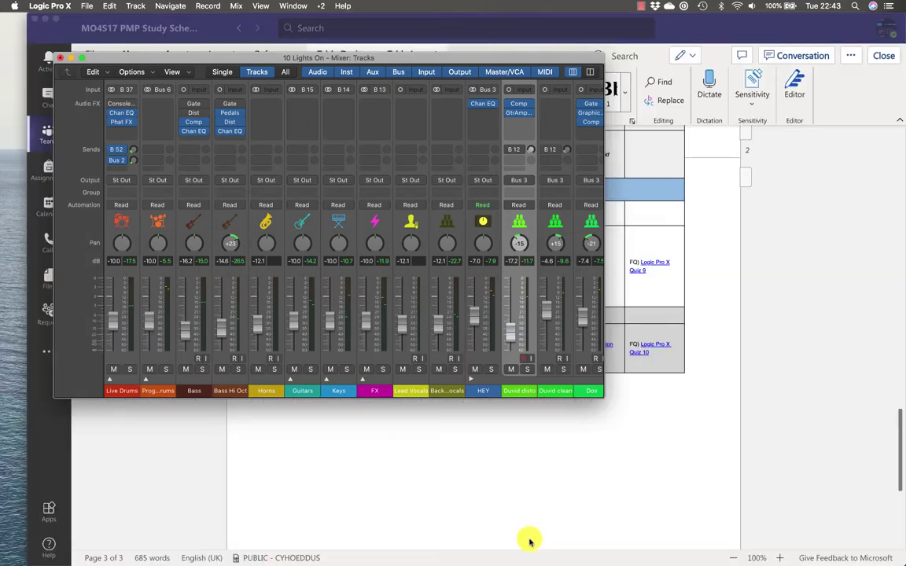
{"action": "key", "text": "super+1"}
{"action": "scroll", "coordinate": [247, 449], "scroll_direction": "down", "scroll_amount": 5}
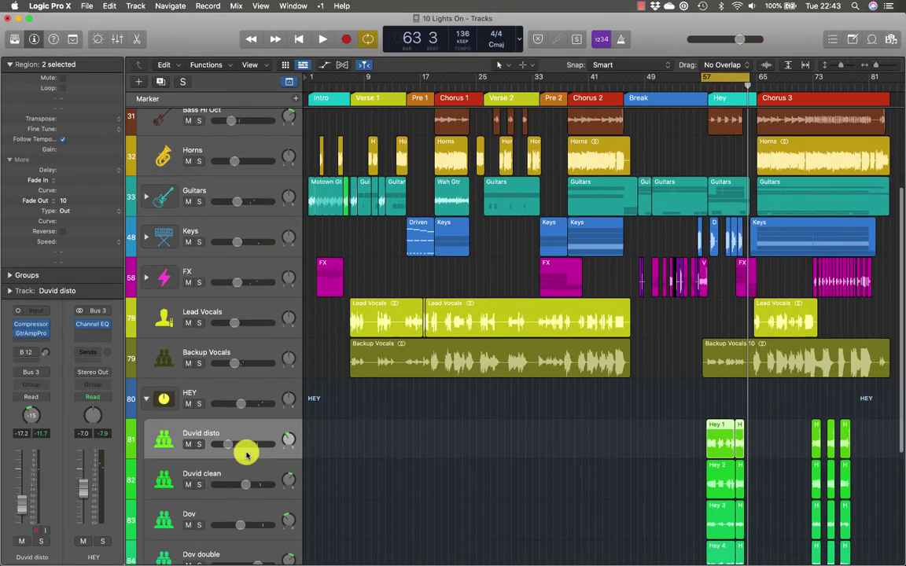
{"action": "key", "text": "x"}
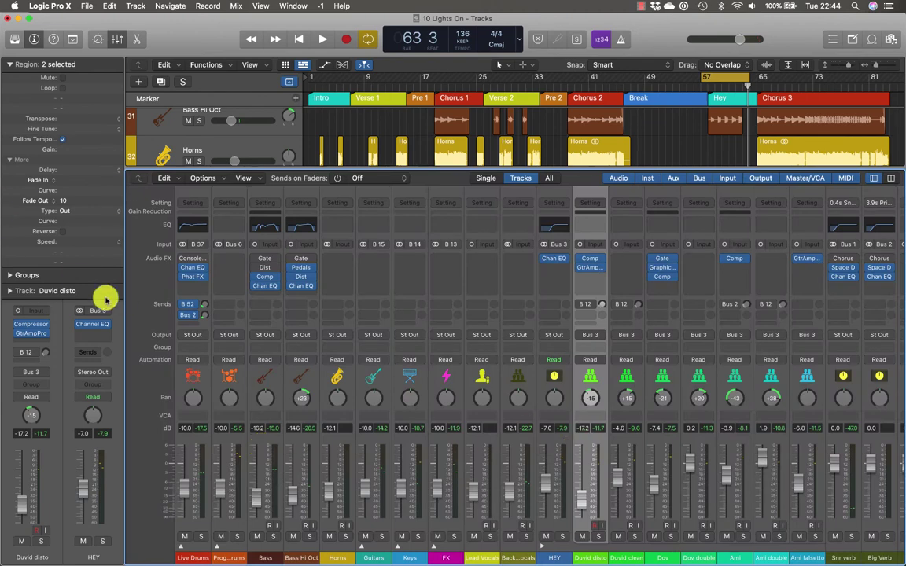
Show the Track Number component on the mixer's channel strips
{"action": "left_click", "coordinate": [243, 179]}
{"action": "mouse_move", "coordinate": [331, 297]}
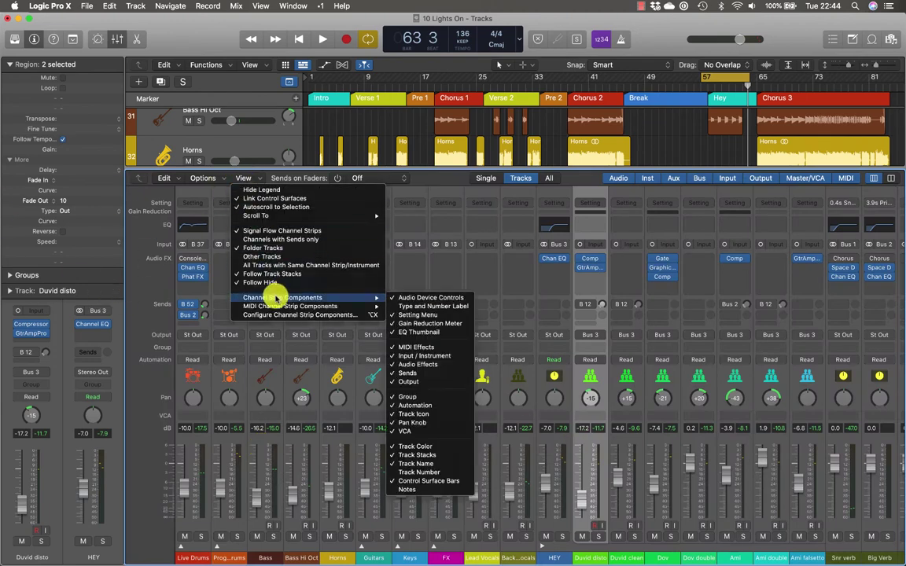
{"action": "left_click", "coordinate": [436, 481]}
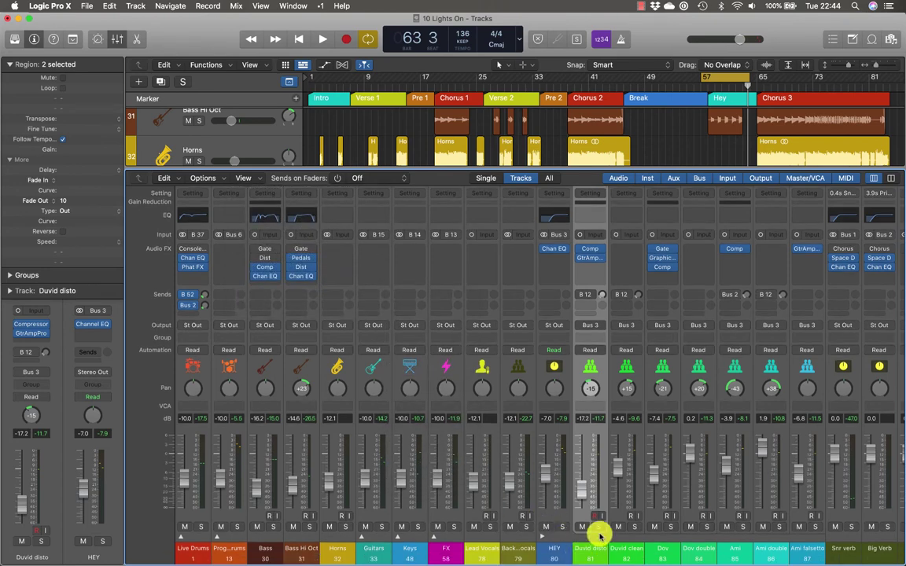
Solo the distorted vocal subtrack (track 81) and play the cycle range
{"action": "left_click", "coordinate": [597, 526]}
{"action": "key", "text": "space"}
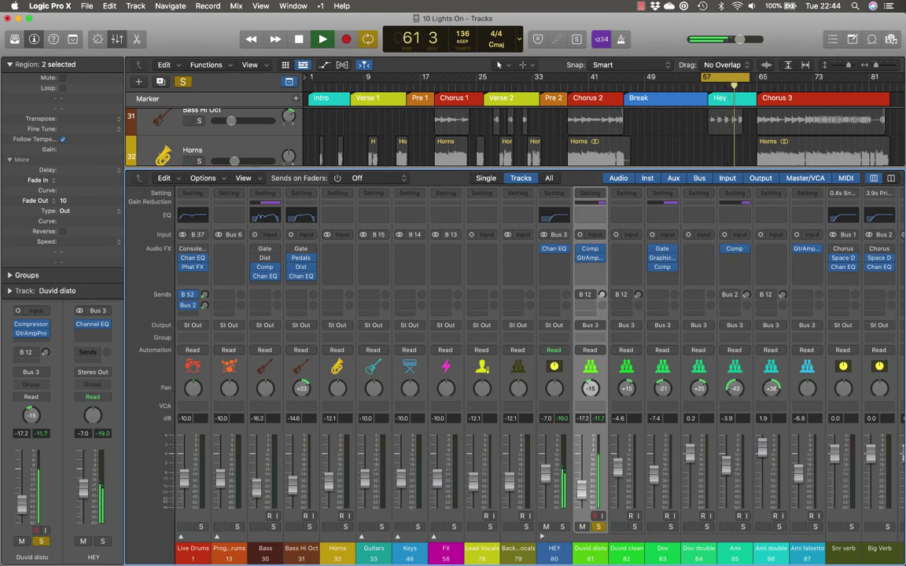
Stop playback and insert a mono Tape Delay after the guitar amp plug-in on the distorted vocal subtrack (track 81)
{"action": "key", "text": "space"}
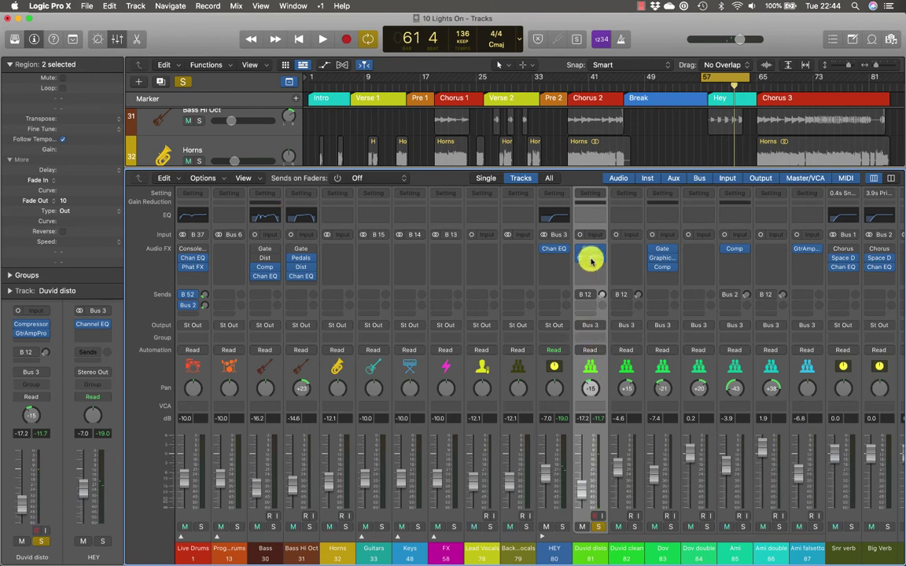
{"action": "mouse_move", "coordinate": [591, 261]}
{"action": "left_mouse_down"}
{"action": "mouse_move", "coordinate": [595, 243]}
{"action": "mouse_move", "coordinate": [603, 262]}
{"action": "mouse_move", "coordinate": [591, 268]}
{"action": "left_mouse_up"}
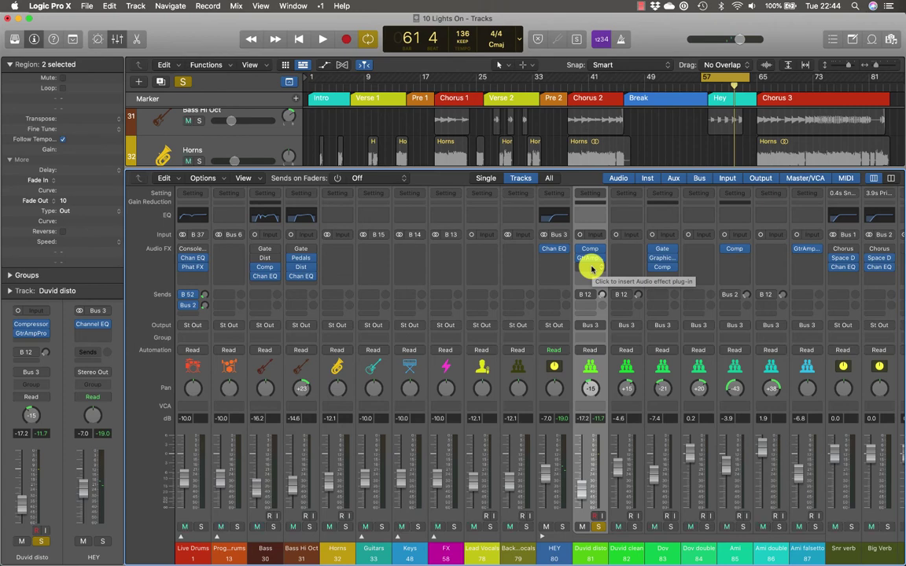
{"action": "left_click", "coordinate": [591, 269]}
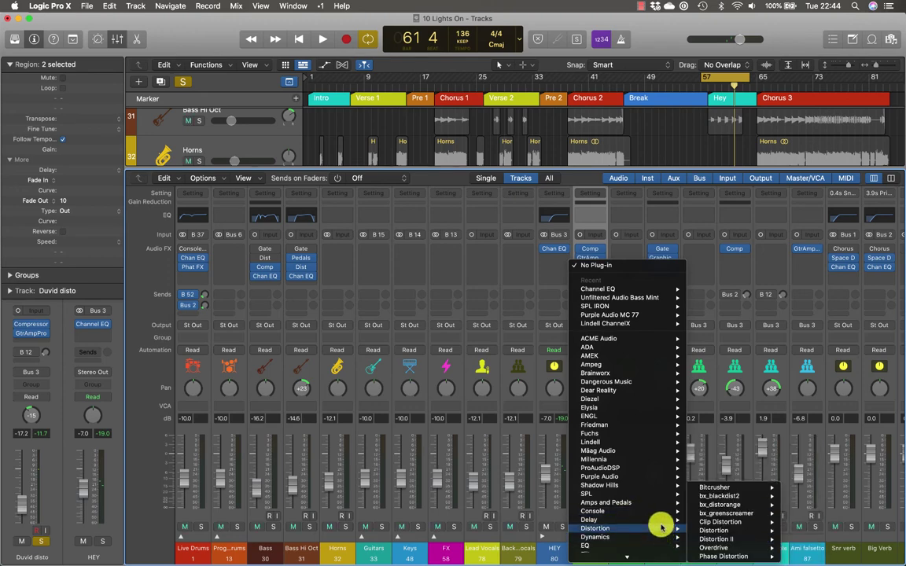
{"action": "mouse_move", "coordinate": [664, 520]}
{"action": "mouse_move", "coordinate": [728, 556]}
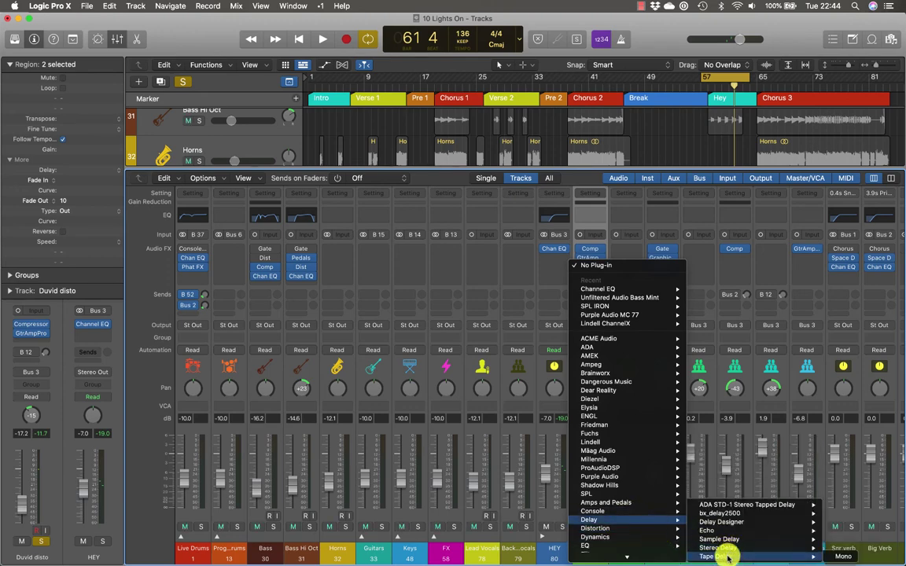
{"action": "left_click", "coordinate": [842, 556]}
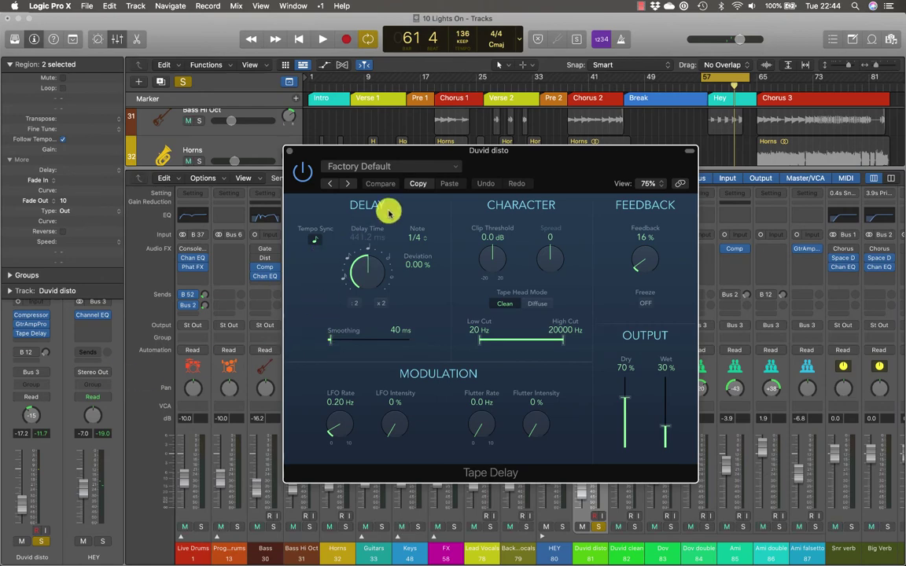
Set the Tape Delay's note value to 1/16
{"action": "left_click_drag", "start_coordinate": [346, 149], "coordinate": [320, 130]}
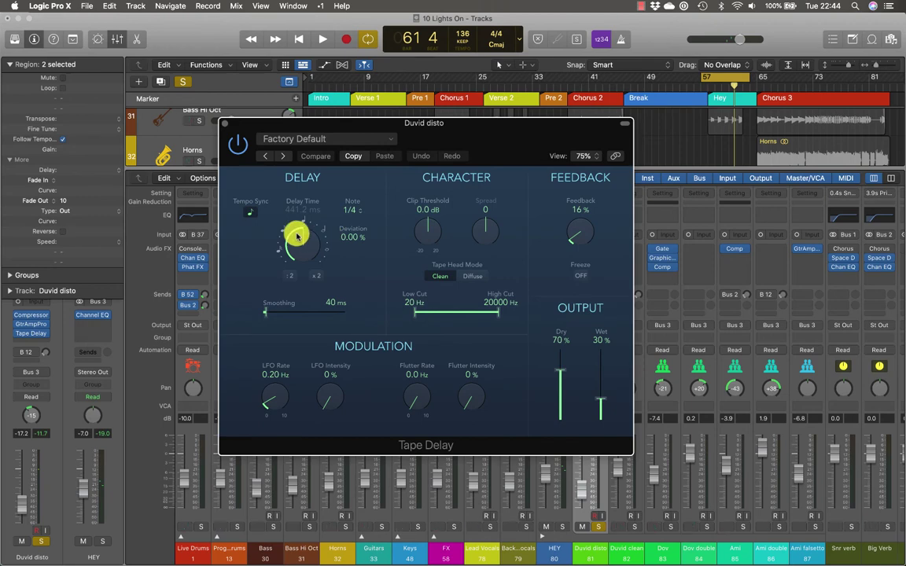
{"action": "left_click", "coordinate": [349, 219]}
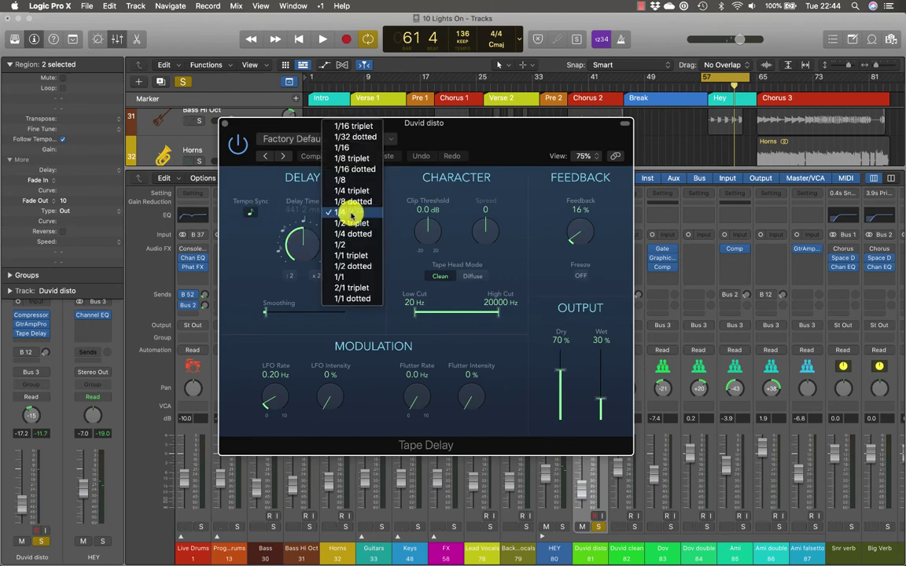
{"action": "left_click", "coordinate": [347, 147]}
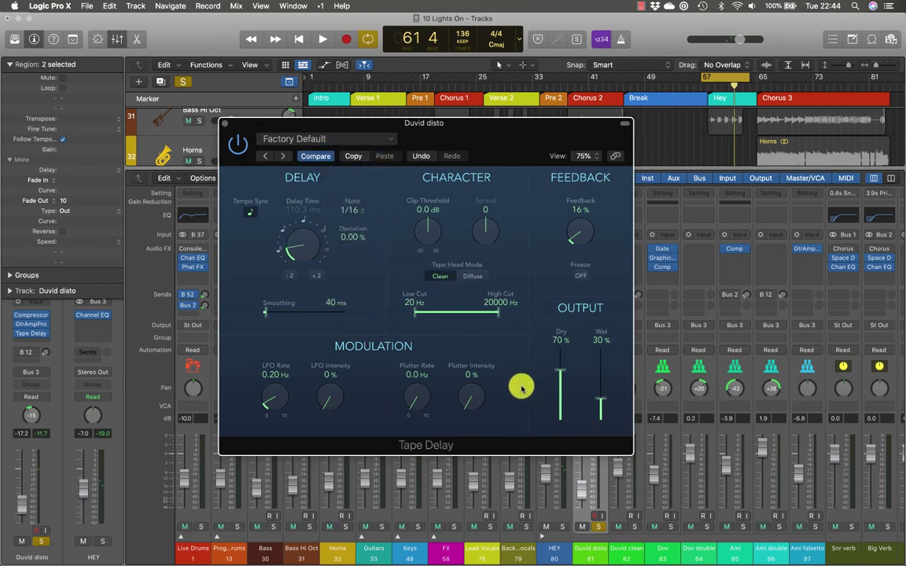
Audition the Tape Delay on the cycle range, lower its Wet level to 13%, and close the plug-in window
{"action": "key", "text": "space"}
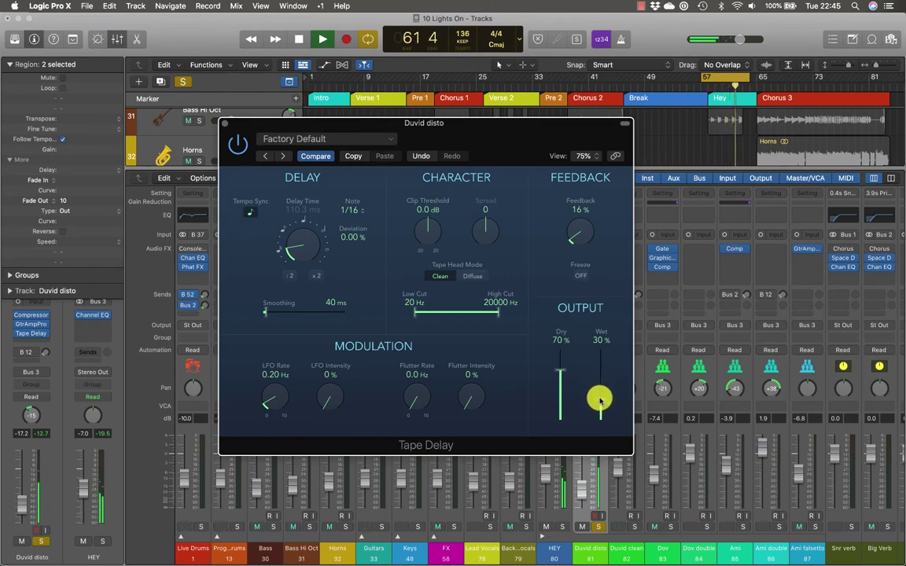
{"action": "key", "text": "space"}
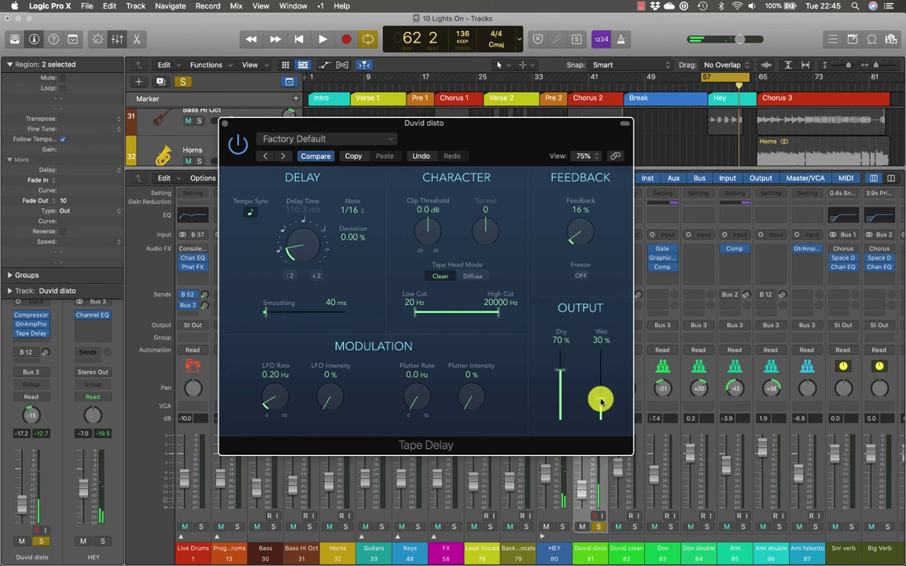
{"action": "mouse_move", "coordinate": [600, 403]}
{"action": "left_mouse_down"}
{"action": "mouse_move", "coordinate": [599, 355]}
{"action": "mouse_move", "coordinate": [598, 412]}
{"action": "left_mouse_up"}
{"action": "key", "text": "space"}
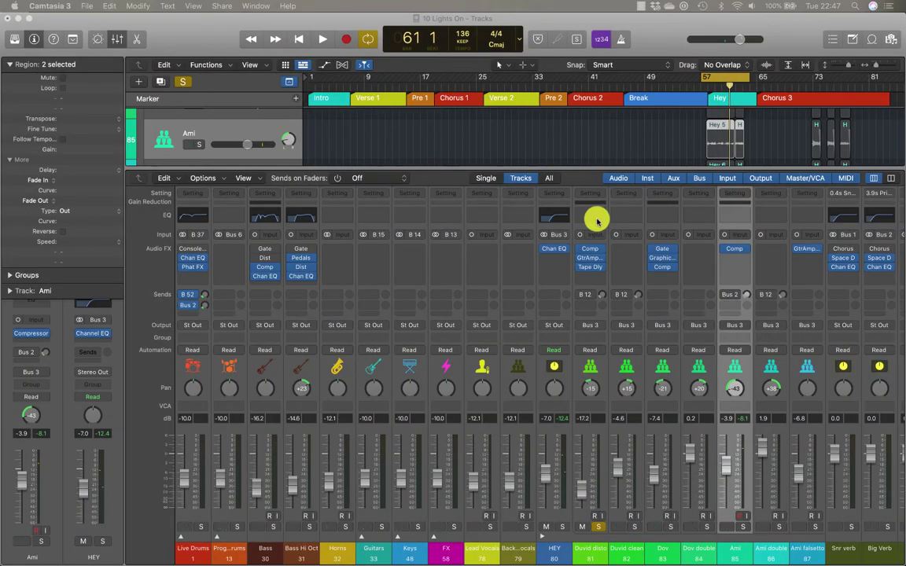
{"action": "left_click", "coordinate": [586, 268]}
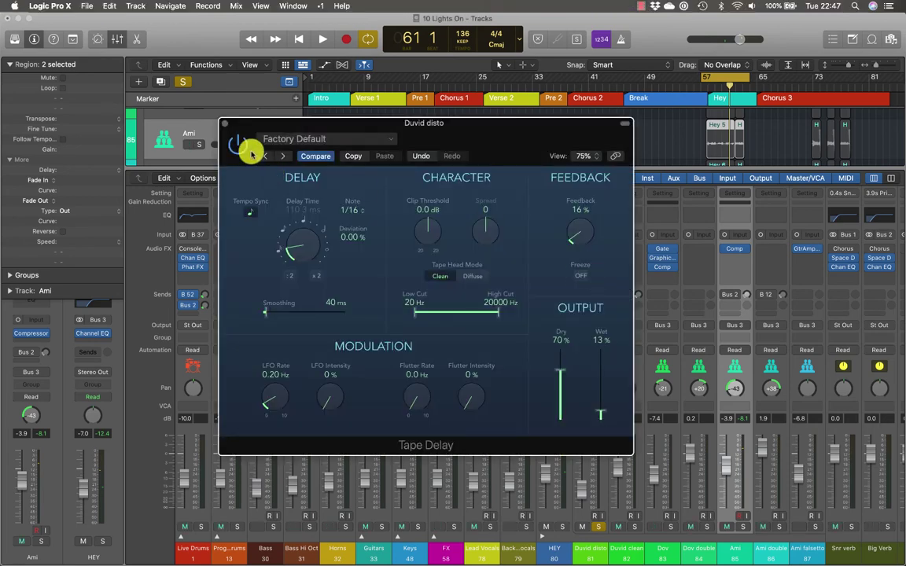
{"action": "left_click", "coordinate": [226, 127]}
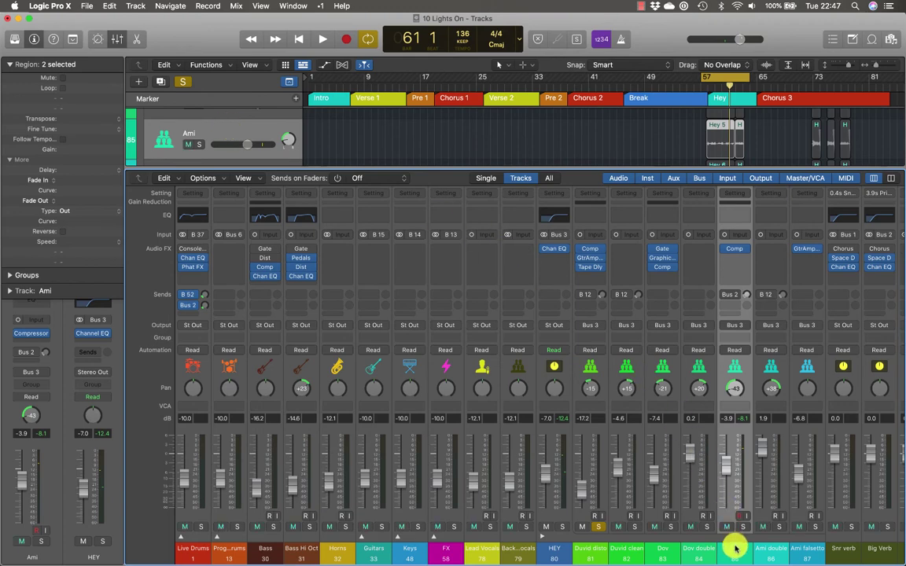
Solo vocal subtrack 85 instead of track 81 and insert the Echo plug-in after its compressor
{"action": "left_click", "coordinate": [728, 528]}
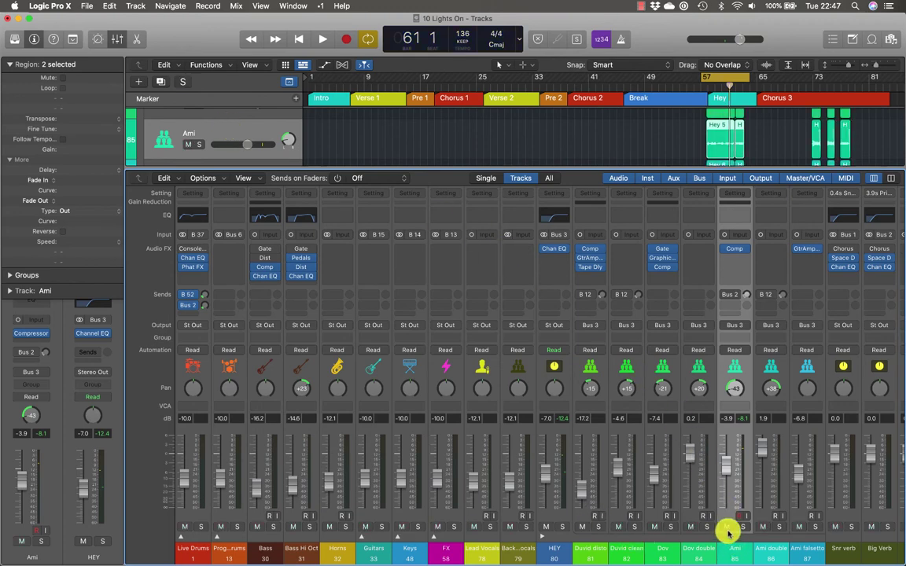
{"action": "left_click", "coordinate": [741, 527]}
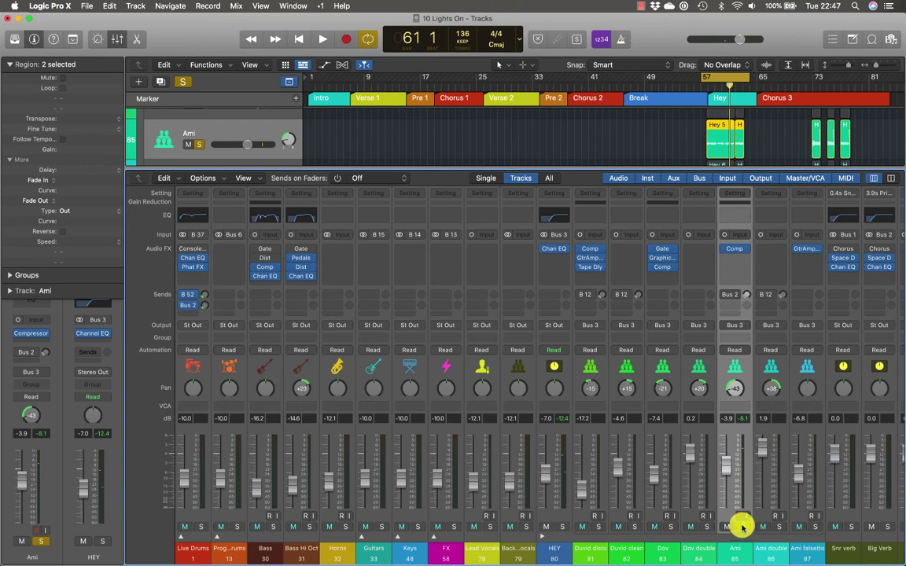
{"action": "left_click", "coordinate": [726, 259]}
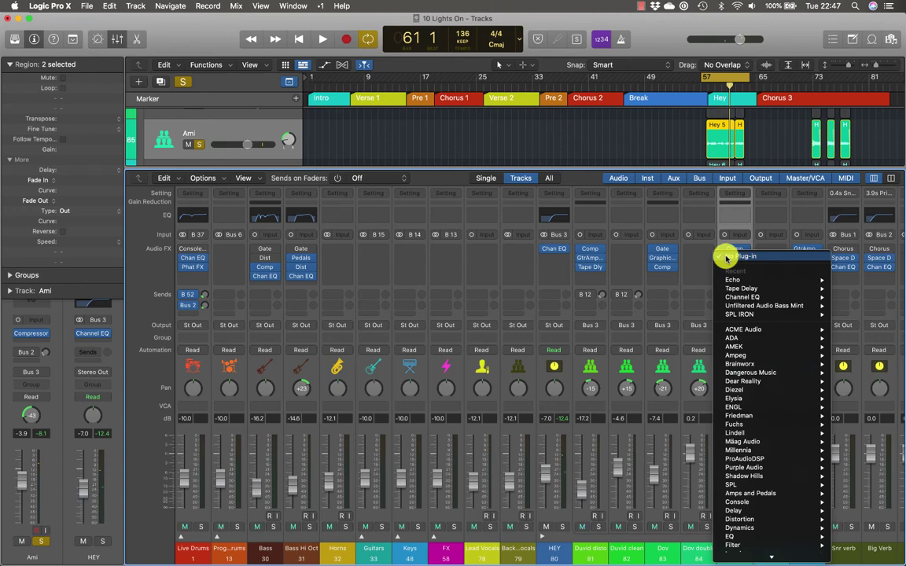
{"action": "mouse_move", "coordinate": [743, 356]}
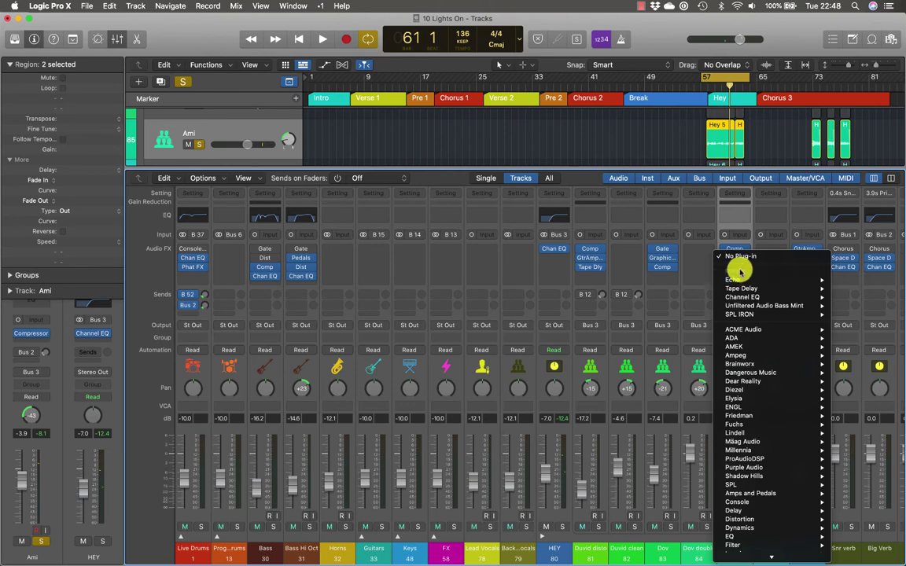
{"action": "mouse_move", "coordinate": [736, 280]}
{"action": "left_click", "coordinate": [842, 283]}
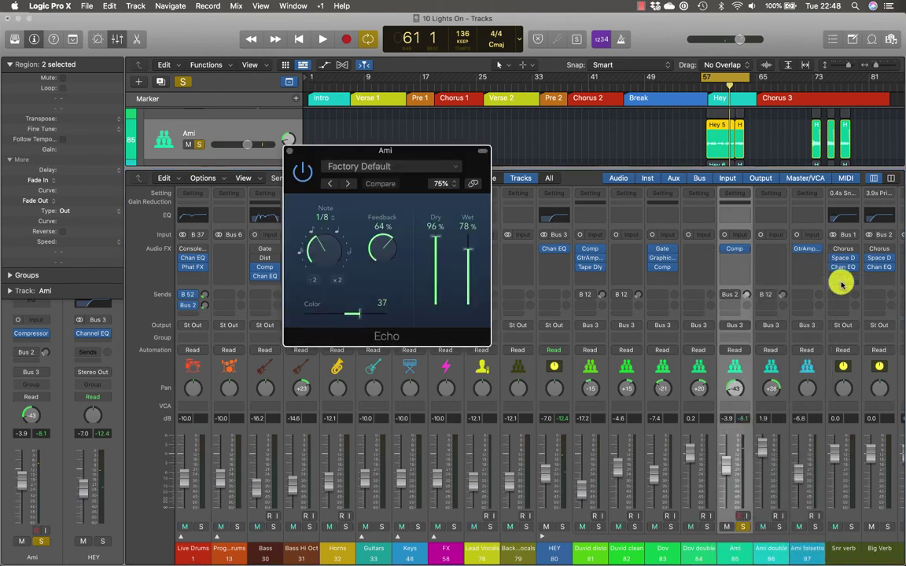
Audition the echo on the cycle range and set its note value to 1/8 dotted
{"action": "key", "text": "space"}
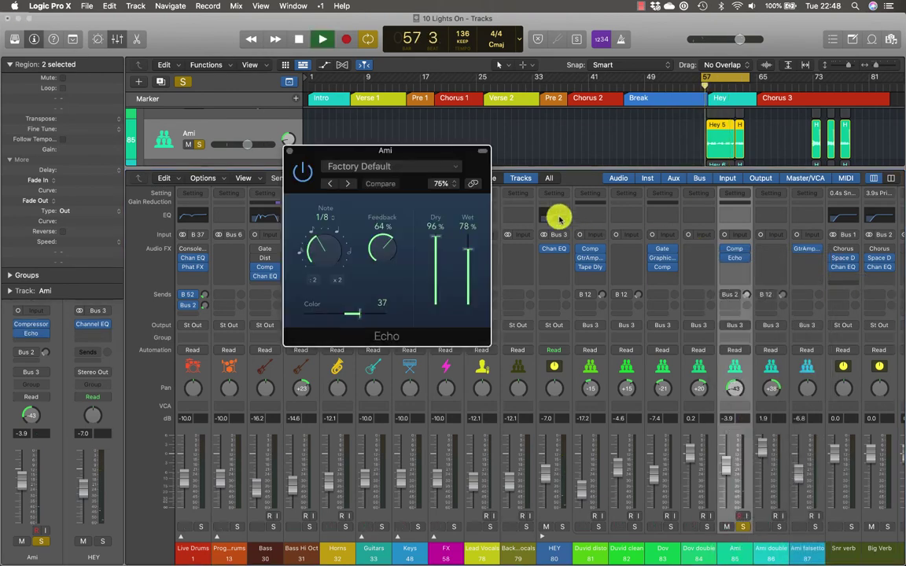
{"action": "left_click_drag", "start_coordinate": [425, 151], "coordinate": [369, 116]}
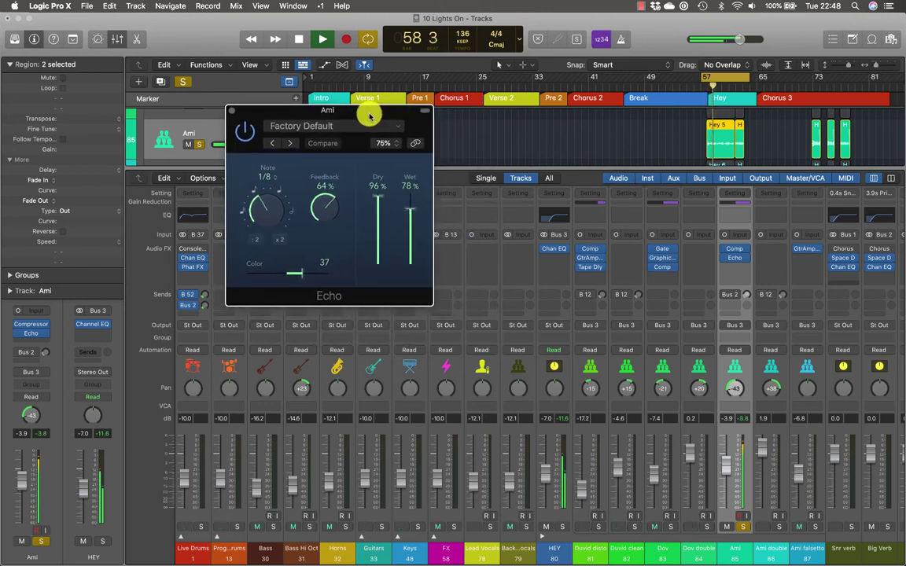
{"action": "key", "text": "space"}
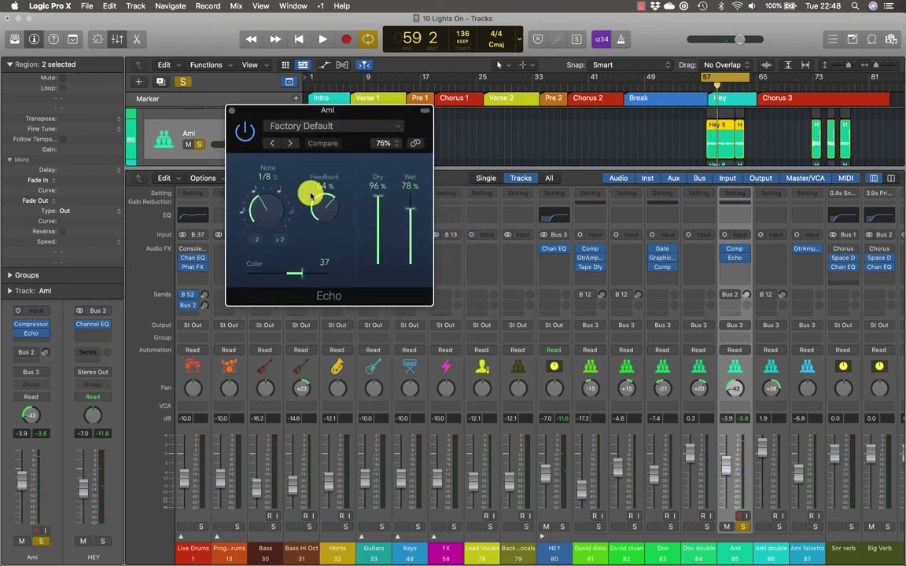
{"action": "left_click", "coordinate": [266, 178]}
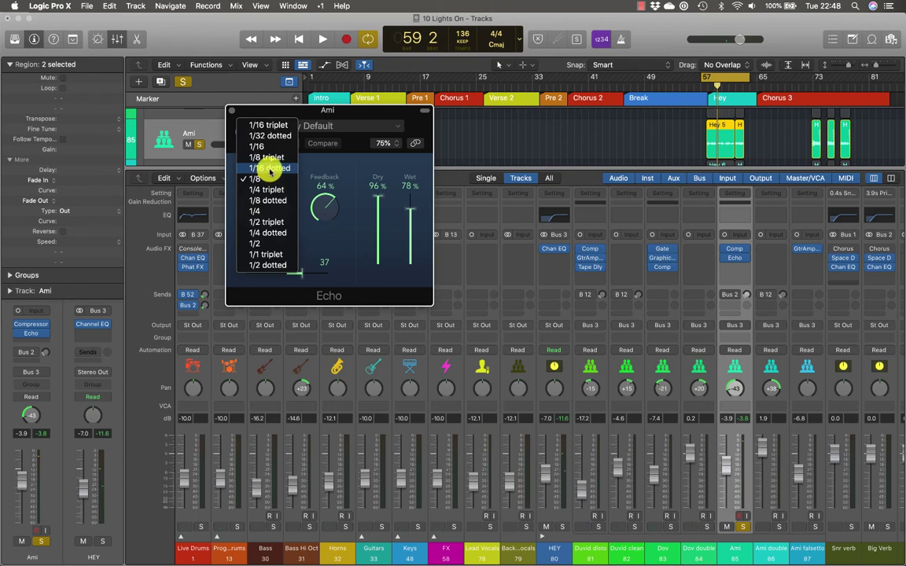
{"action": "left_click", "coordinate": [268, 202]}
Play the soloed vocal and lower the Echo's feedback to 31%
{"action": "key", "text": "space"}
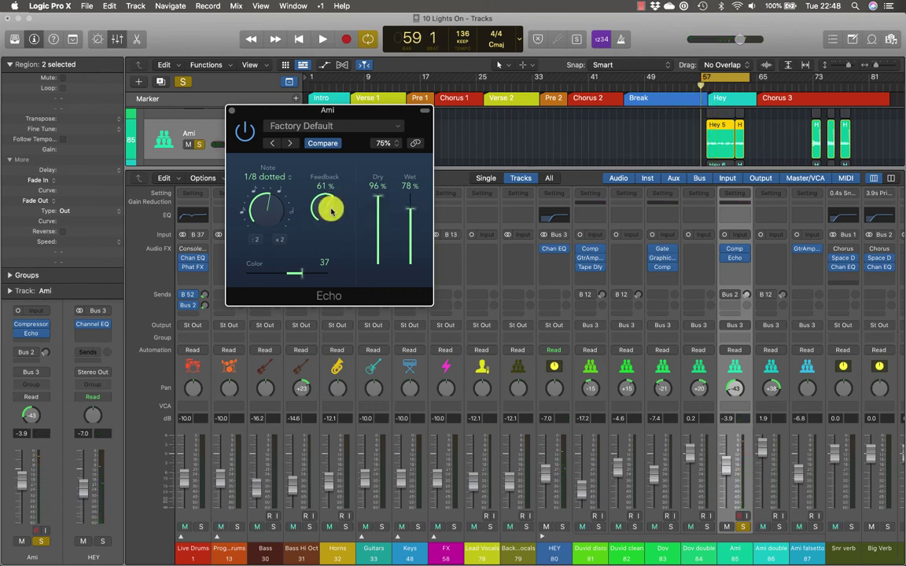
{"action": "key", "text": "space"}
{"action": "left_click_drag", "start_coordinate": [328, 206], "coordinate": [327, 254]}
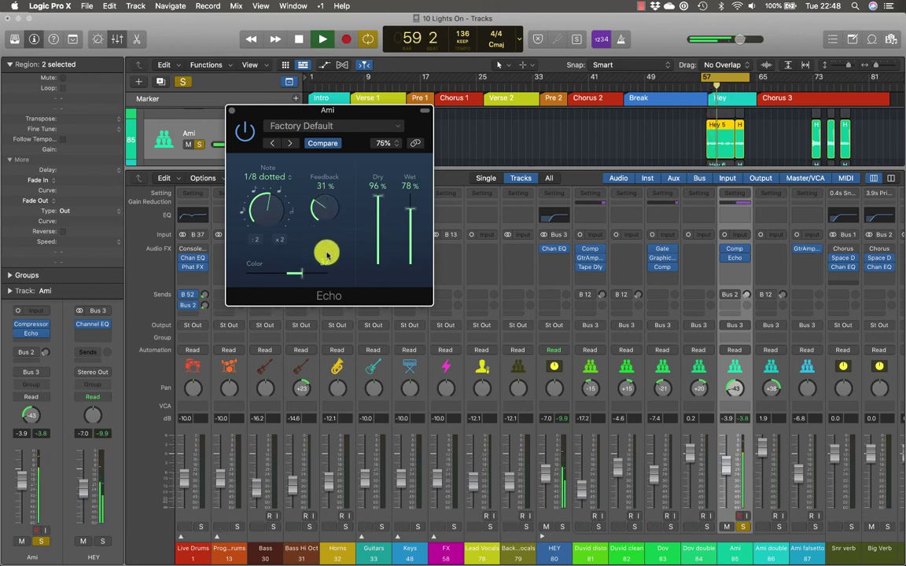
{"action": "key", "text": "space"}
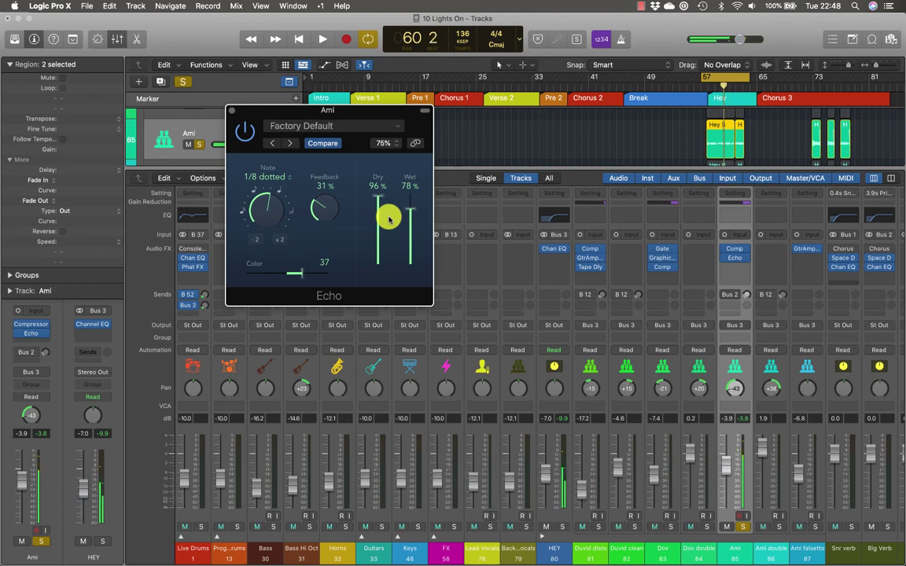
Lower the Echo's Wet level to about 6% while the cycle range plays, then stop playback
{"action": "key", "text": "space"}
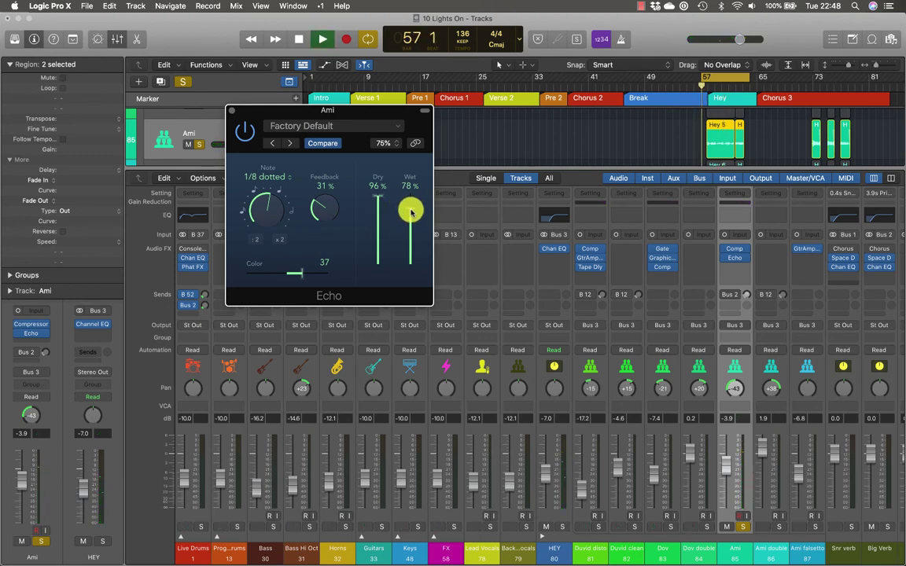
{"action": "left_click_drag", "start_coordinate": [410, 212], "coordinate": [411, 263]}
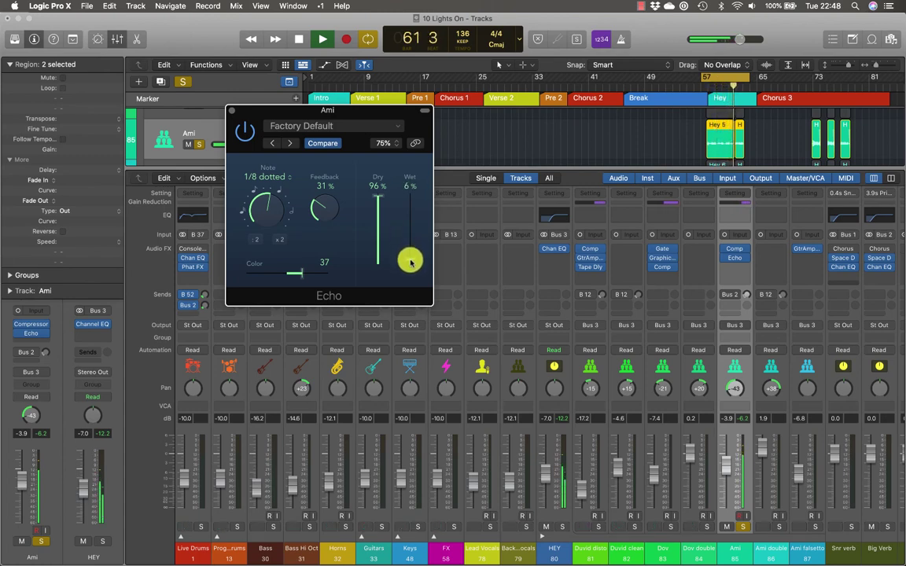
{"action": "key", "text": "space"}
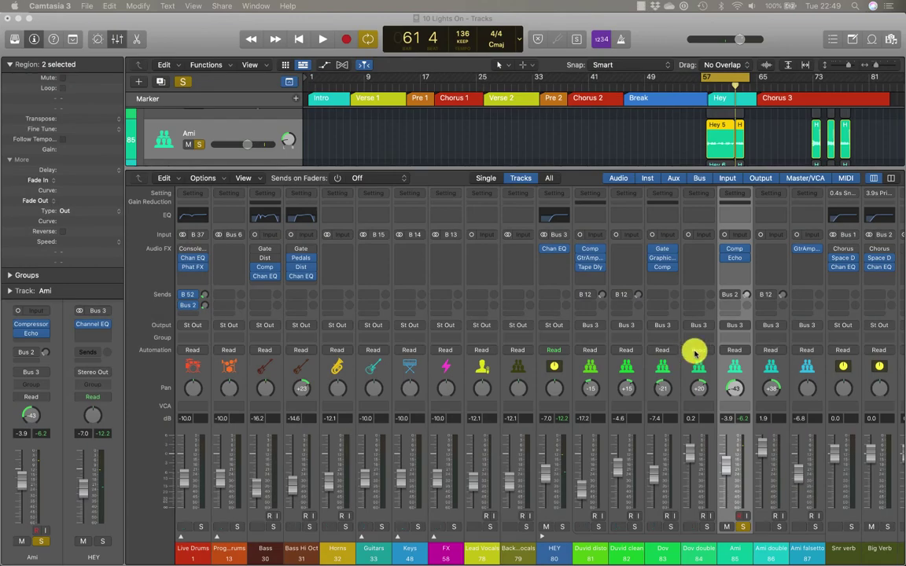
Inspect the Space Designer and Channel EQ settings on the Vocal Verb aux fed by Bus 12
{"action": "scroll", "coordinate": [694, 354], "scroll_direction": "right", "scroll_amount": 8}
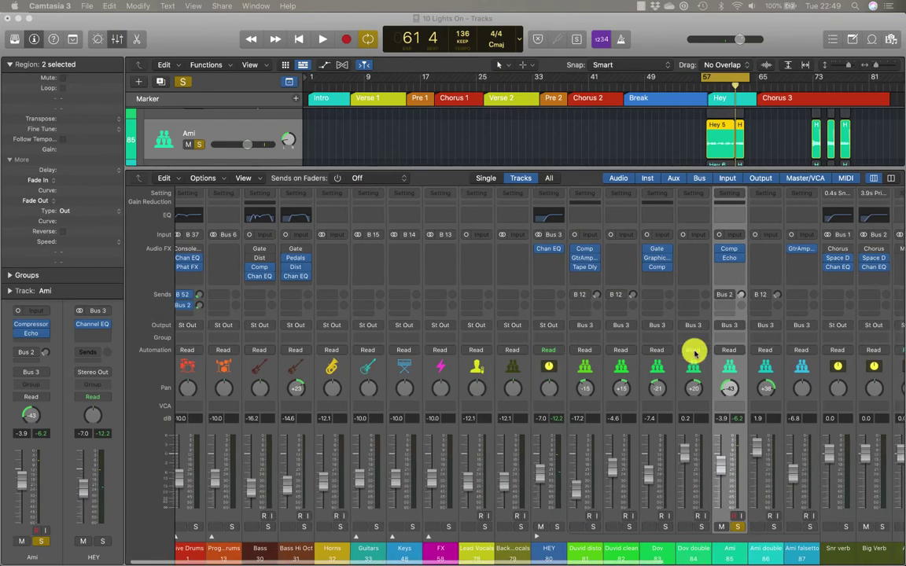
{"action": "scroll", "coordinate": [694, 354], "scroll_direction": "right", "scroll_amount": 3}
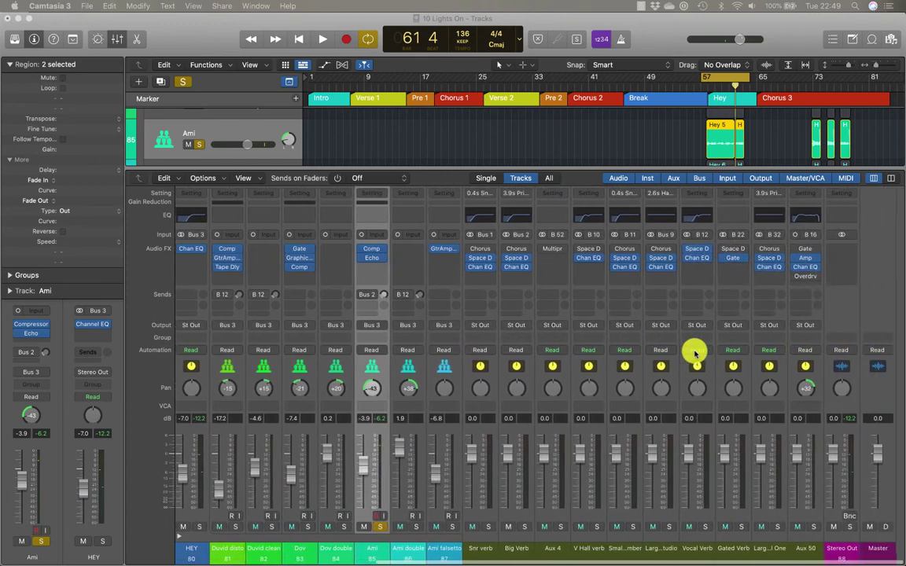
{"action": "left_click", "coordinate": [709, 547]}
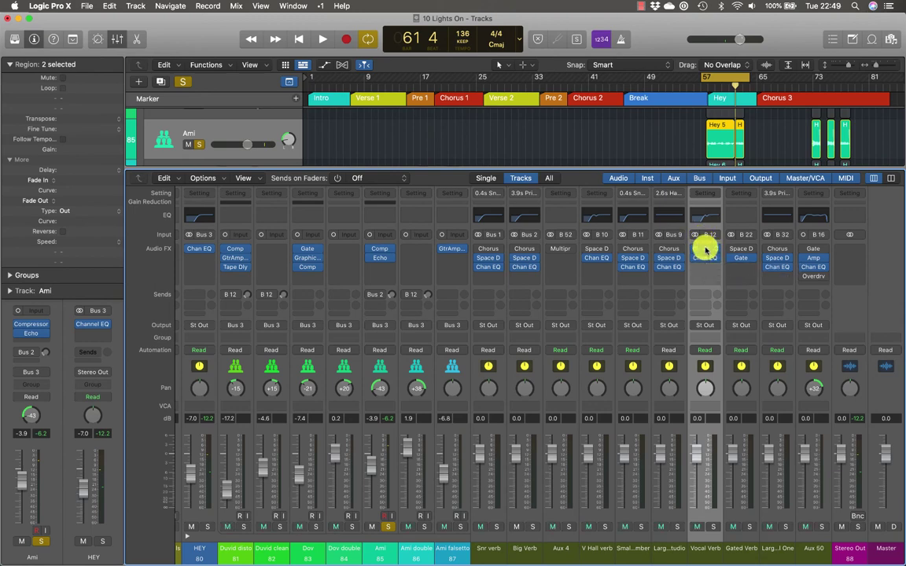
{"action": "left_click", "coordinate": [705, 250]}
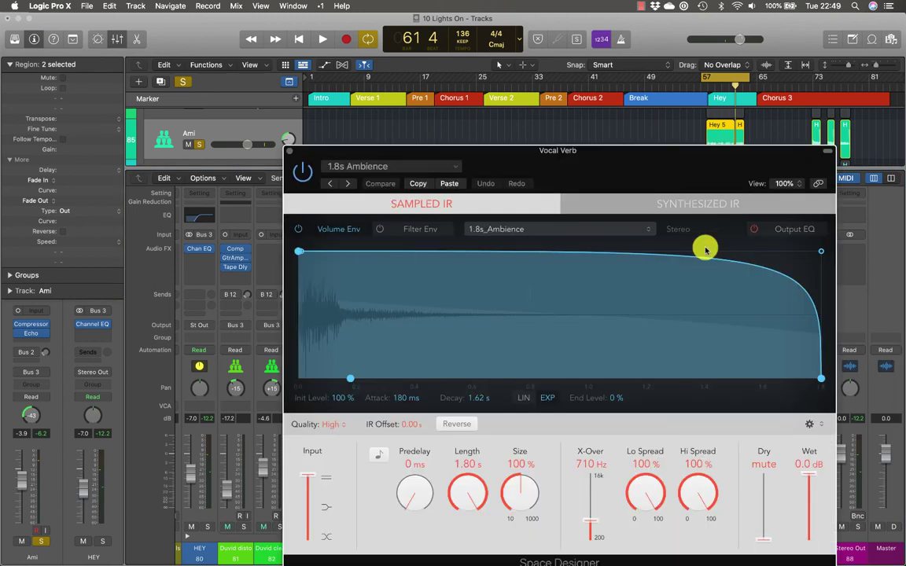
{"action": "left_click", "coordinate": [289, 151]}
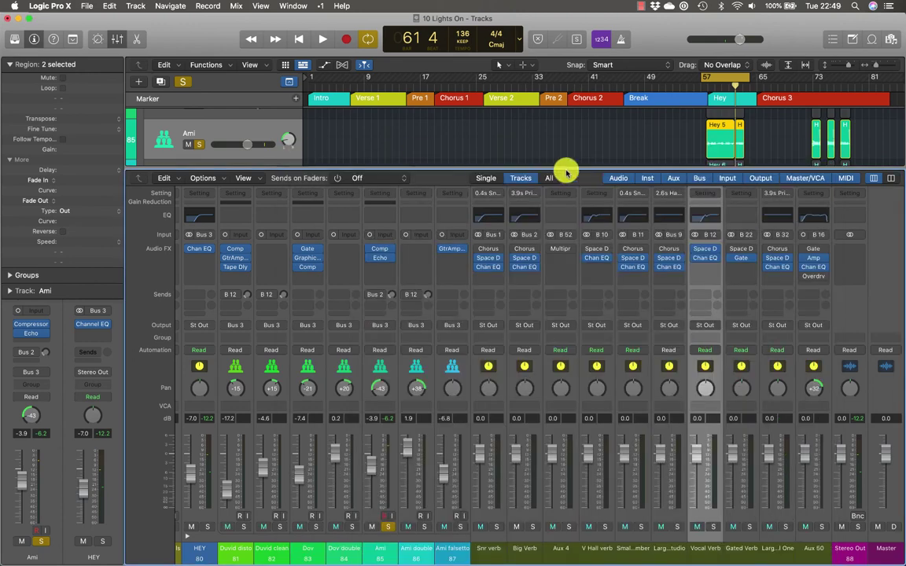
{"action": "left_click", "coordinate": [706, 264]}
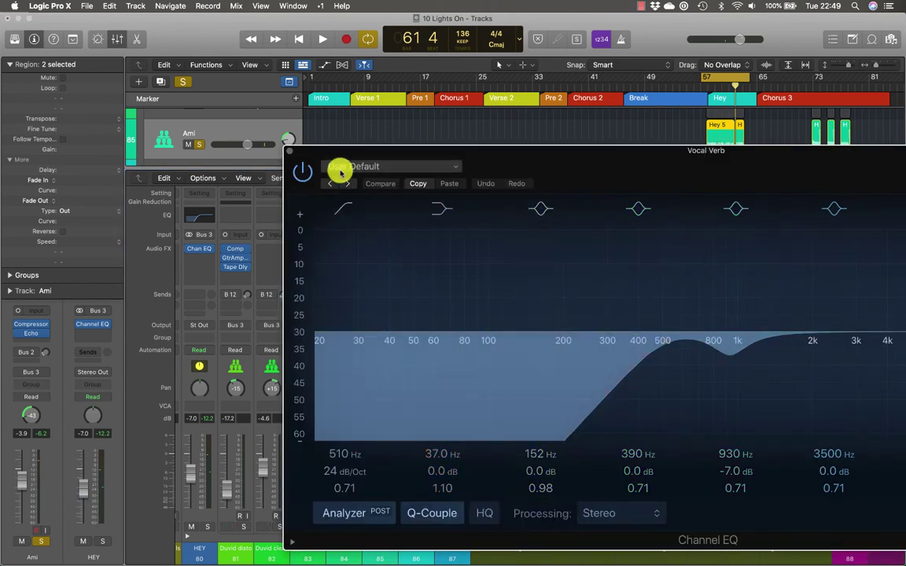
{"action": "left_click", "coordinate": [290, 153]}
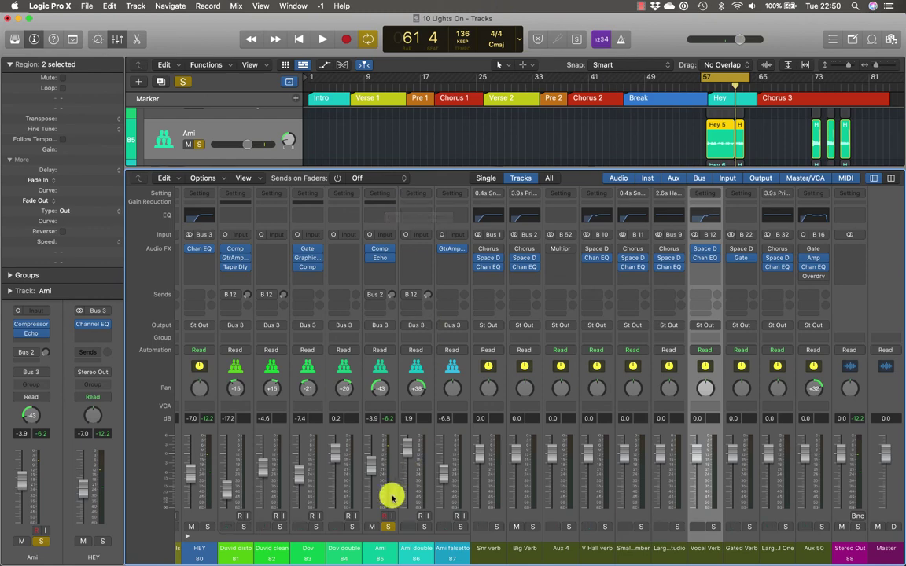
Unsolo the vocal subtrack and add a Bus 12 (Vocal Verb) send to the HEY stack's main channel
{"action": "left_click", "coordinate": [388, 527]}
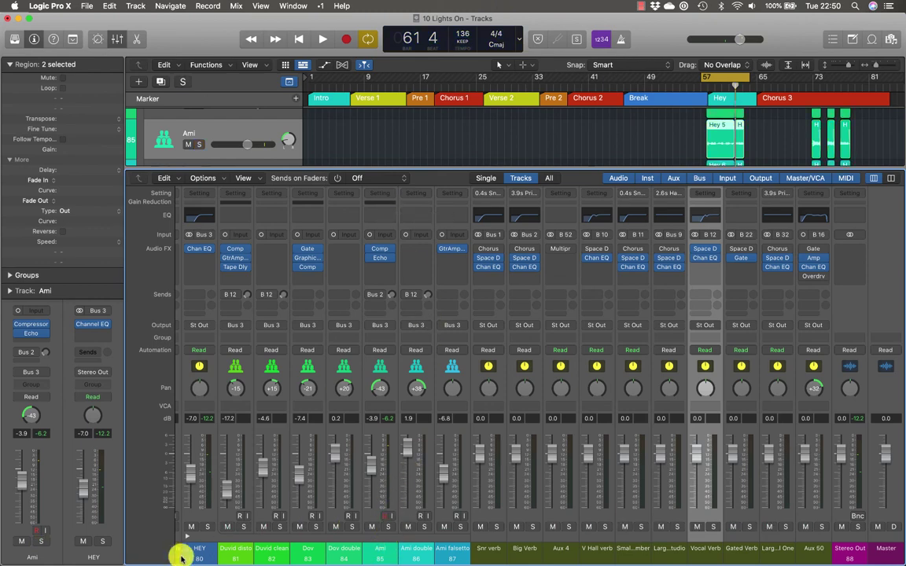
{"action": "left_click", "coordinate": [196, 551]}
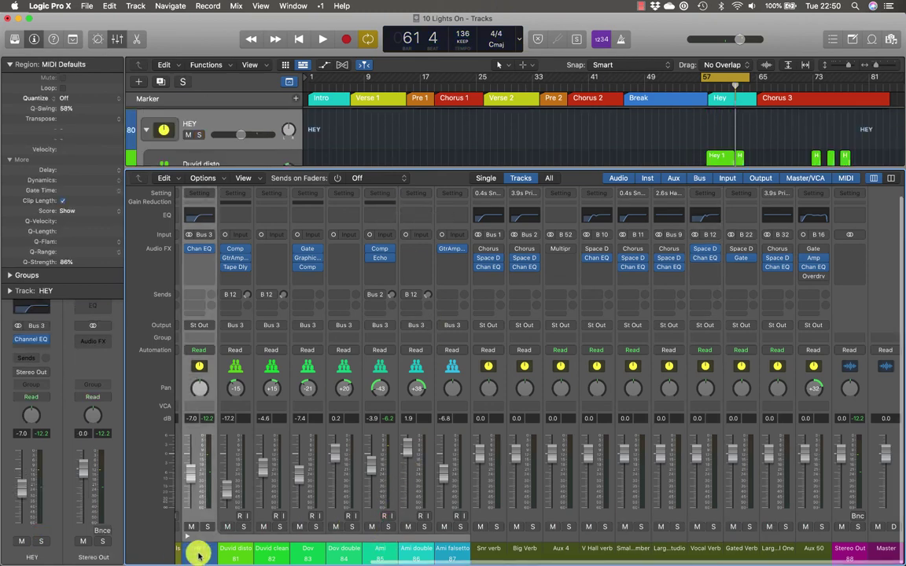
{"action": "left_click", "coordinate": [195, 296]}
{"action": "mouse_move", "coordinate": [197, 309]}
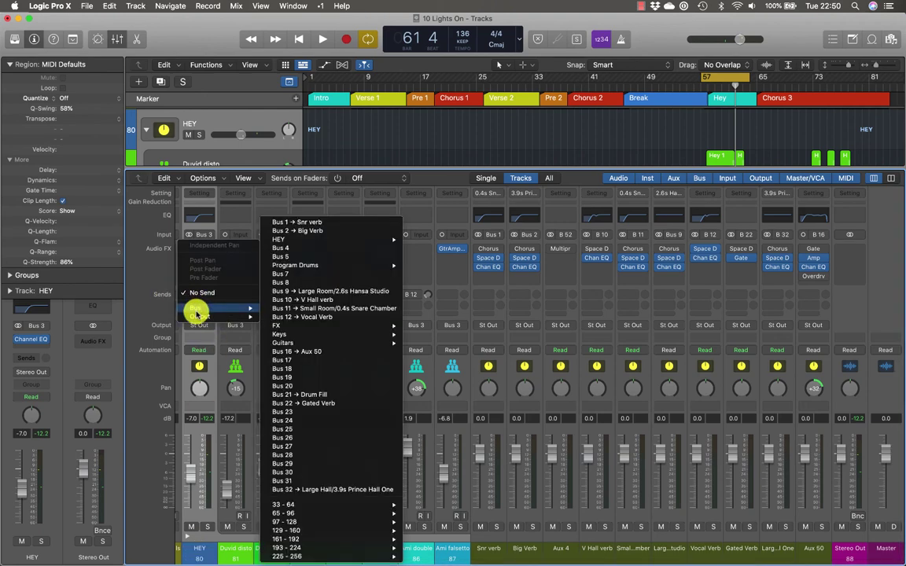
{"action": "left_click", "coordinate": [286, 317]}
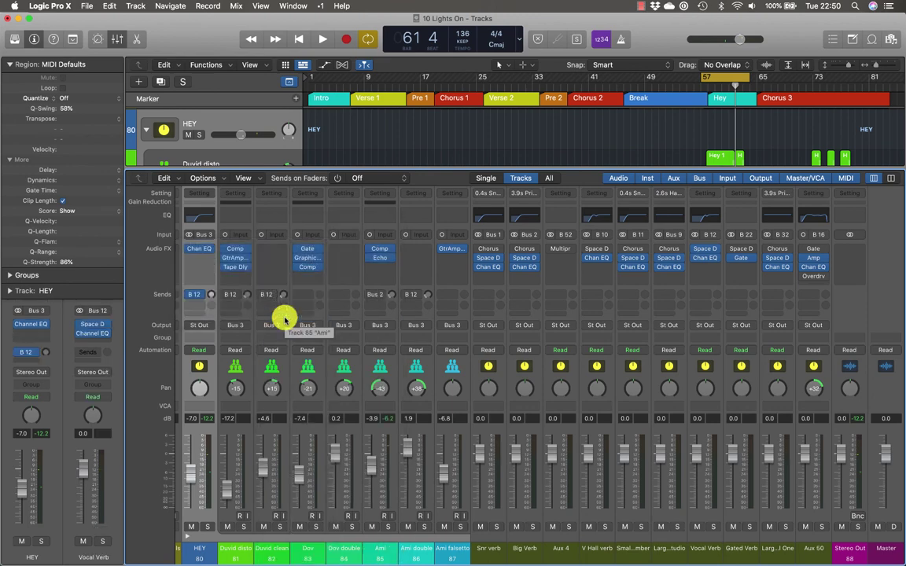
Solo the HEY stack and raise its Bus 12 reverb send level while the cycle range plays
{"action": "left_click", "coordinate": [206, 528]}
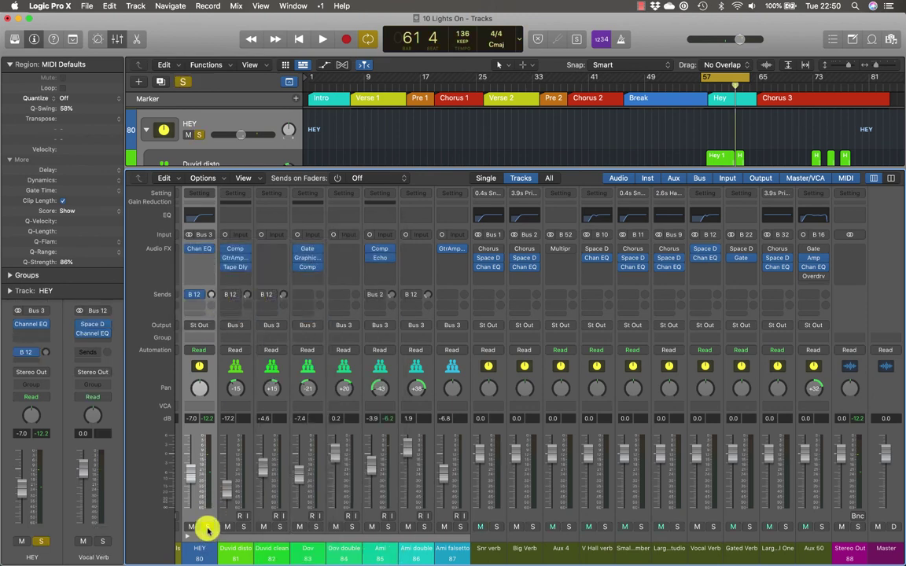
{"action": "left_click", "coordinate": [211, 297]}
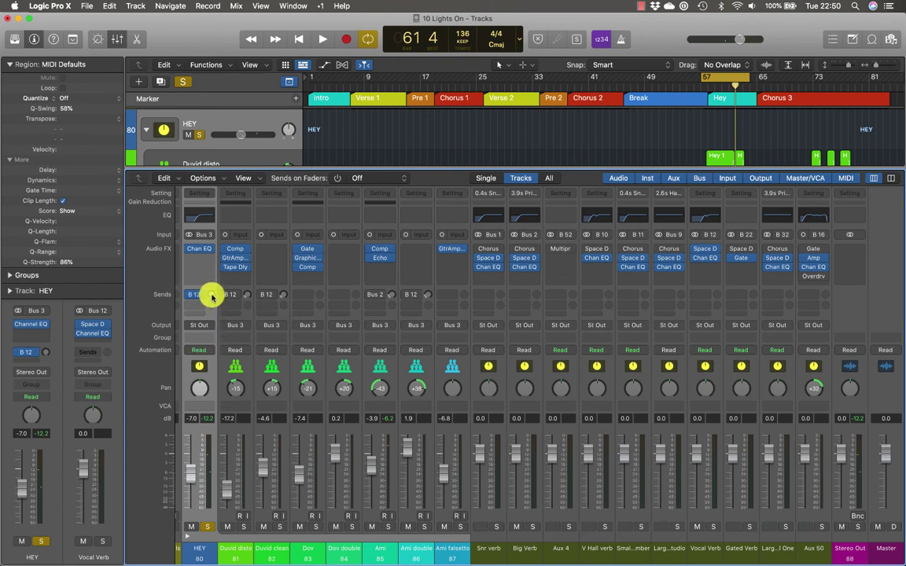
{"action": "key", "text": "space"}
{"action": "left_click_drag", "start_coordinate": [211, 297], "coordinate": [187, 270]}
{"action": "key", "text": "space"}
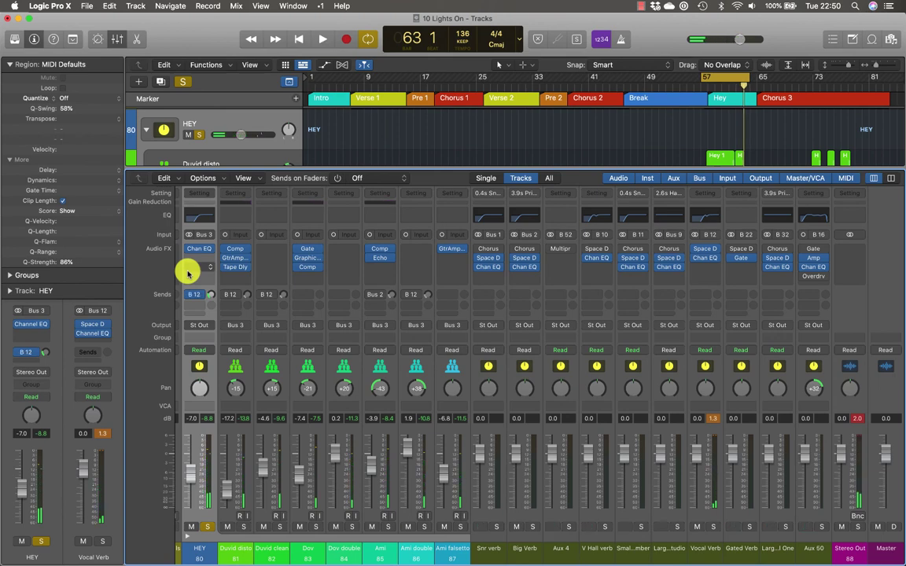
Play the cycle range, unsolo the HEY stack and raise its volume to -3.4 dB against the full mix
{"action": "key", "text": "space"}
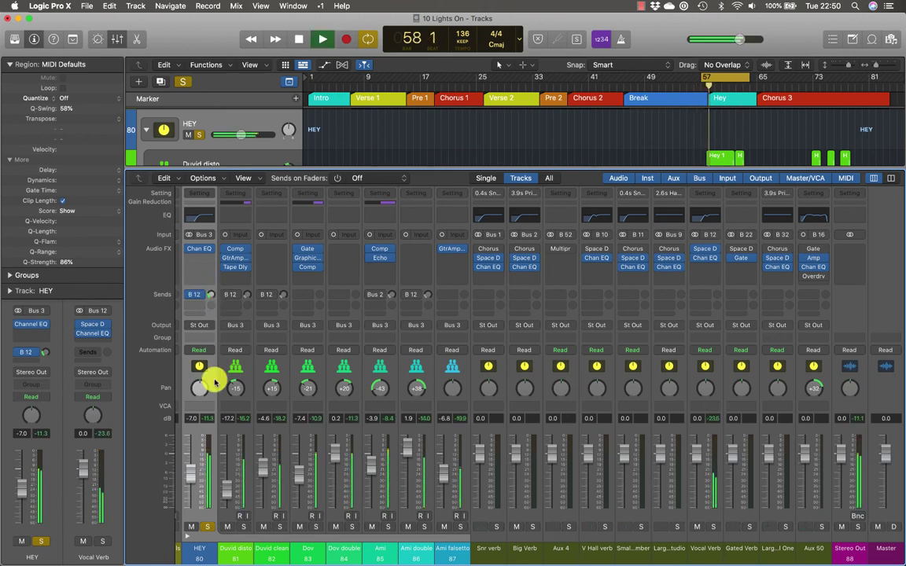
{"action": "left_click", "coordinate": [207, 526]}
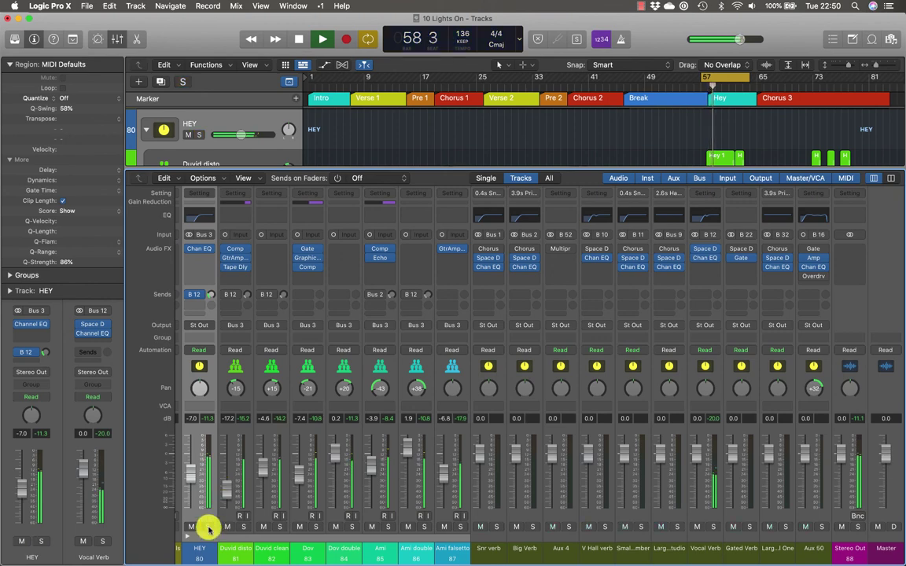
{"action": "left_click", "coordinate": [189, 295]}
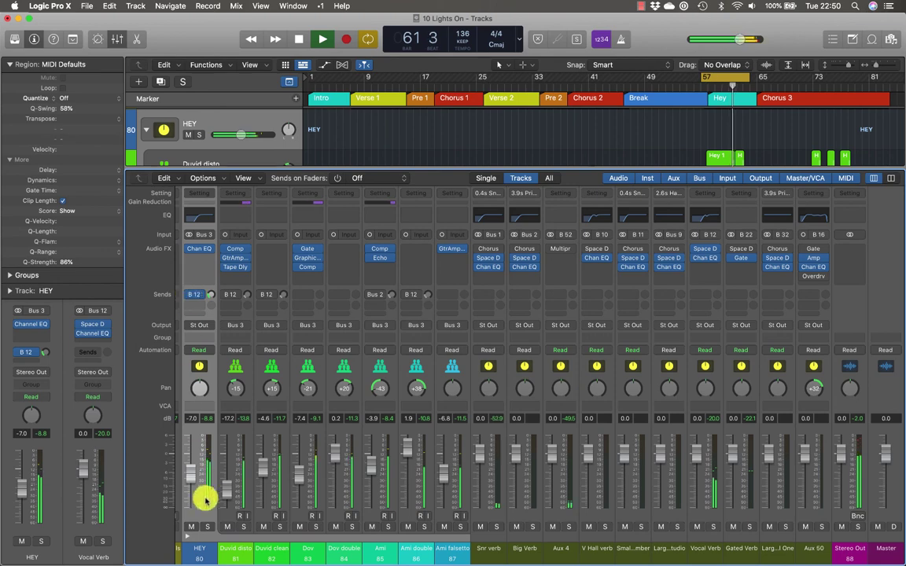
{"action": "left_click_drag", "start_coordinate": [193, 486], "coordinate": [189, 463]}
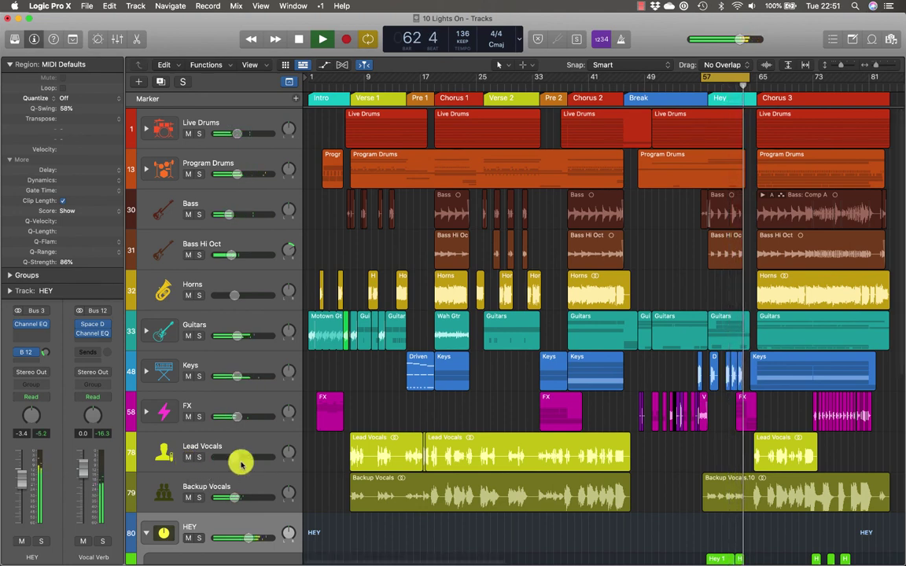
{"action": "key", "text": "space"}
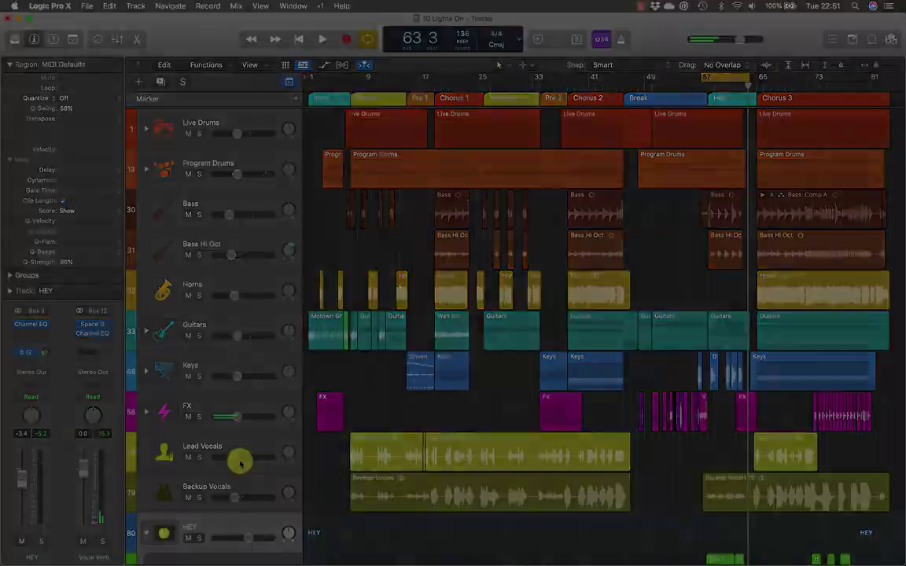